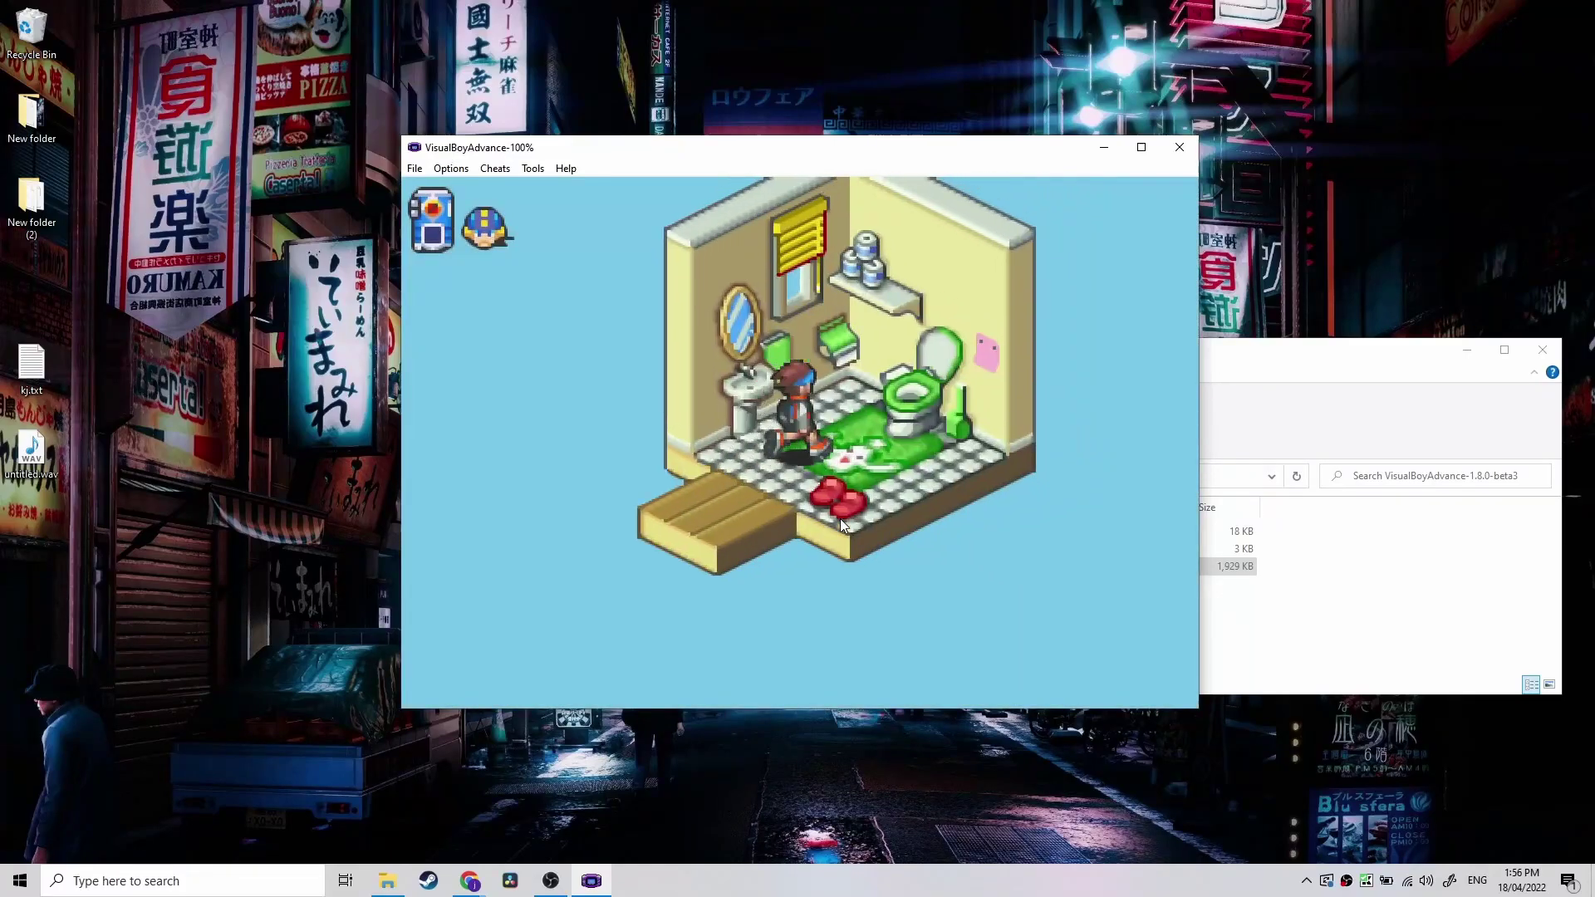
key("Up")
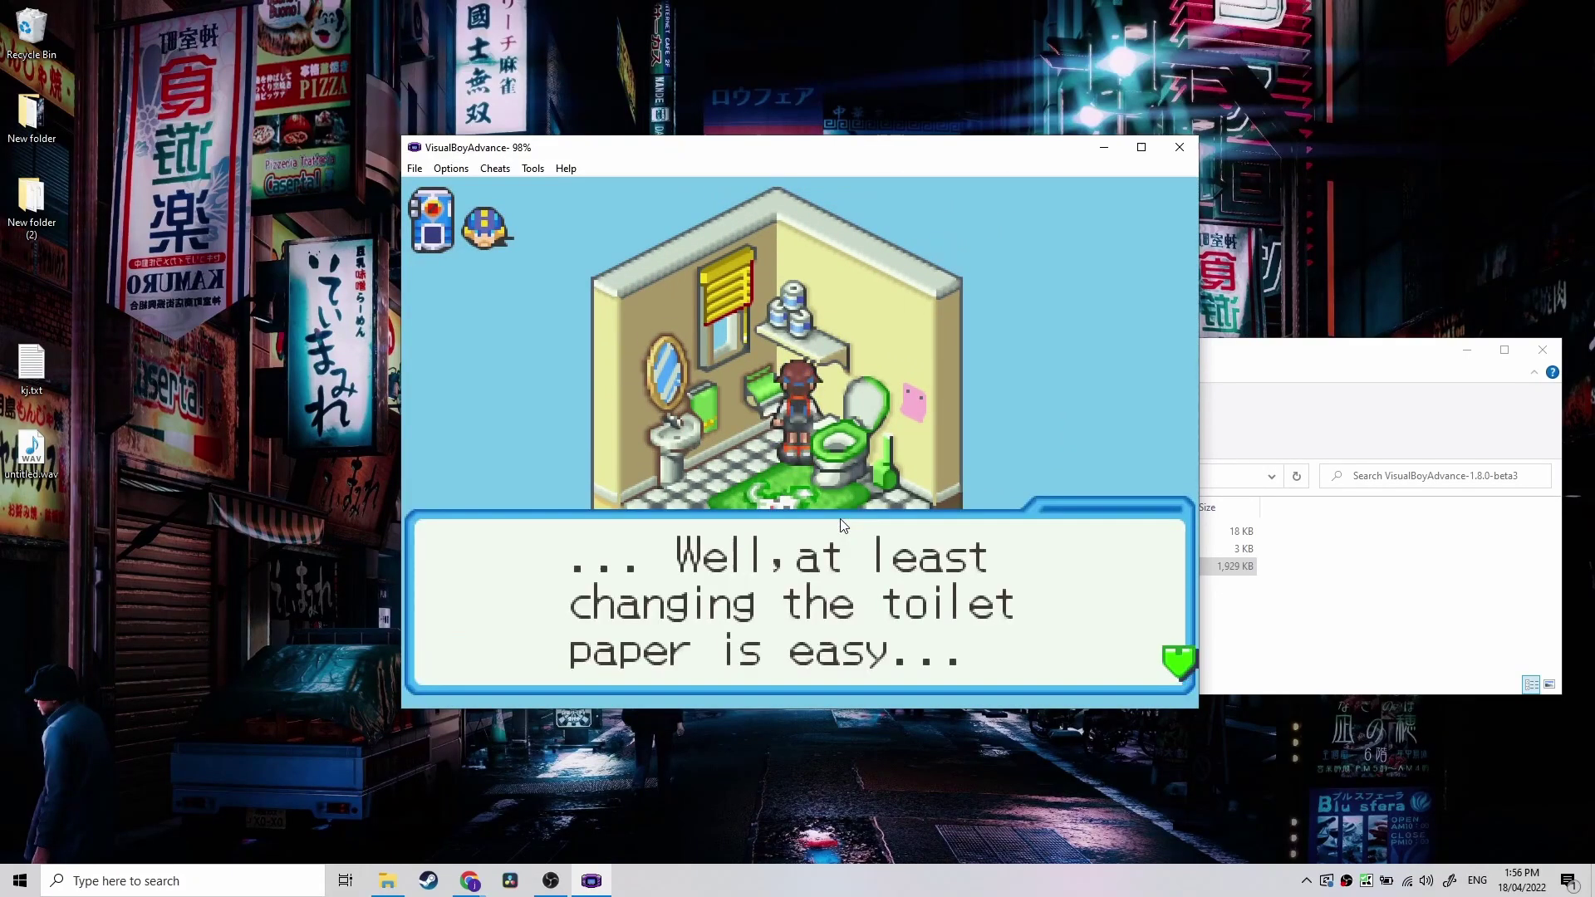
Step: Walk out of the bathroom, dismissing the toilet paper message, and head into the kitchen
key("z")
key("Down")
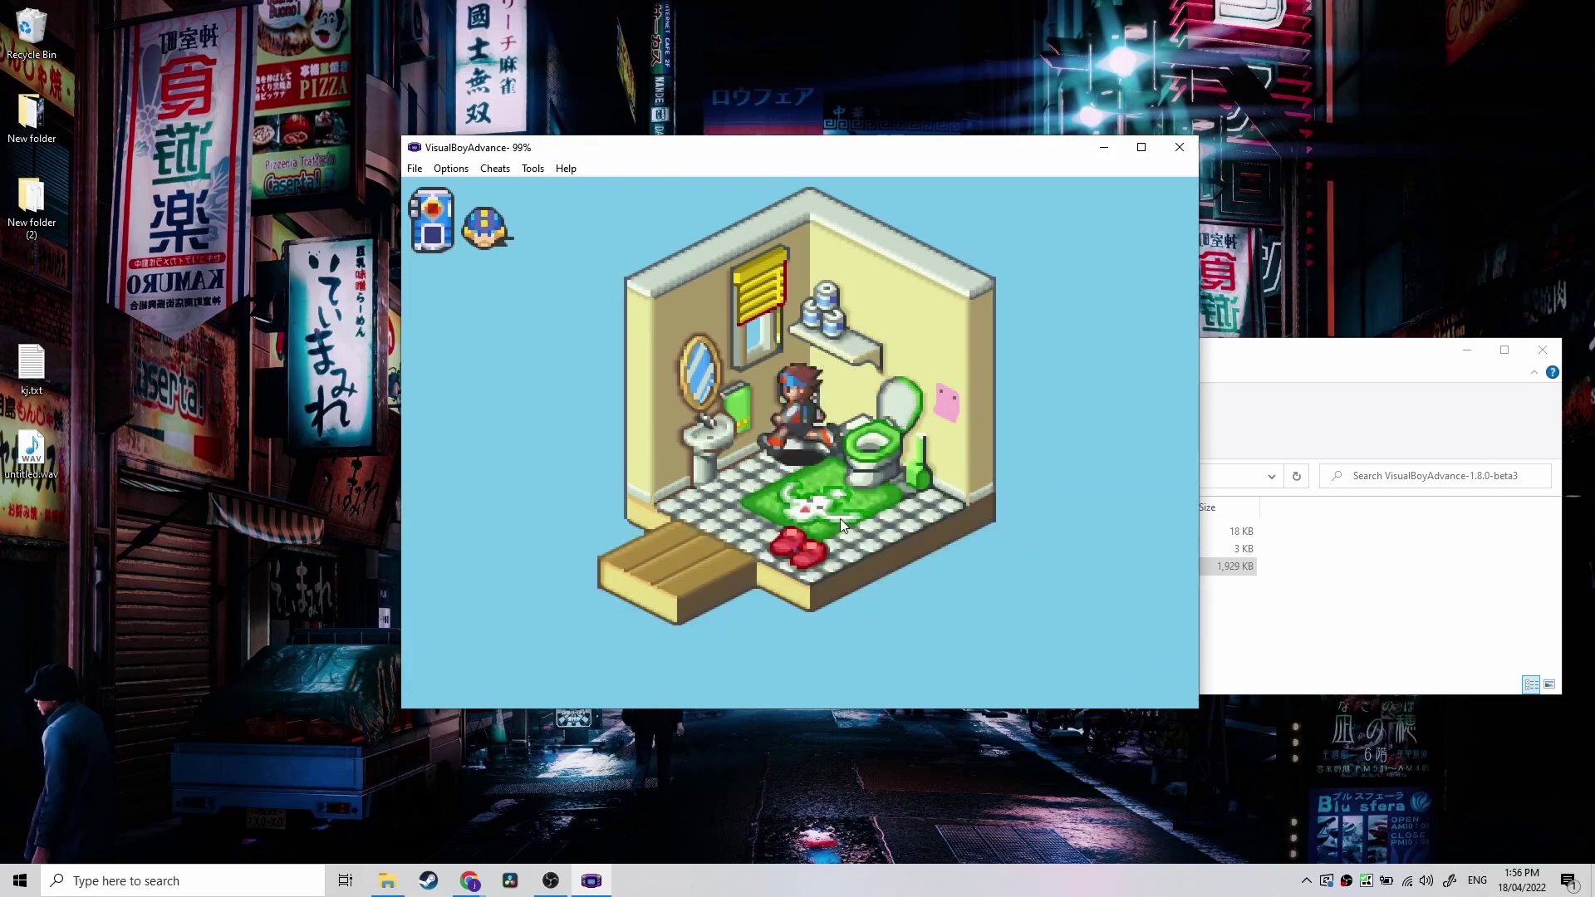
key("Down")
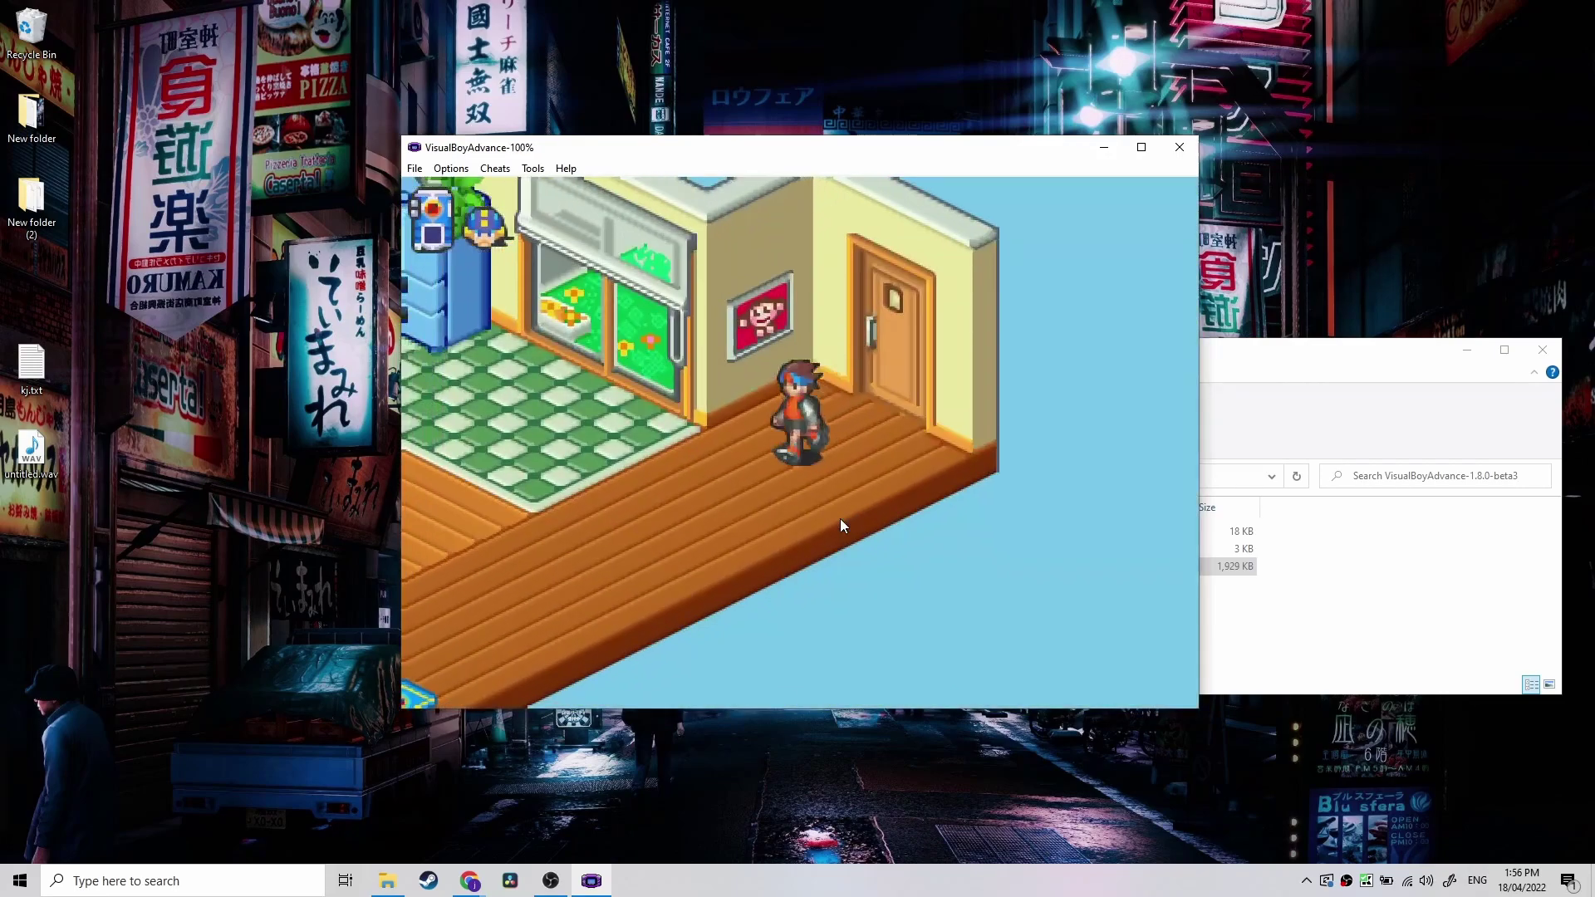
key("Left")
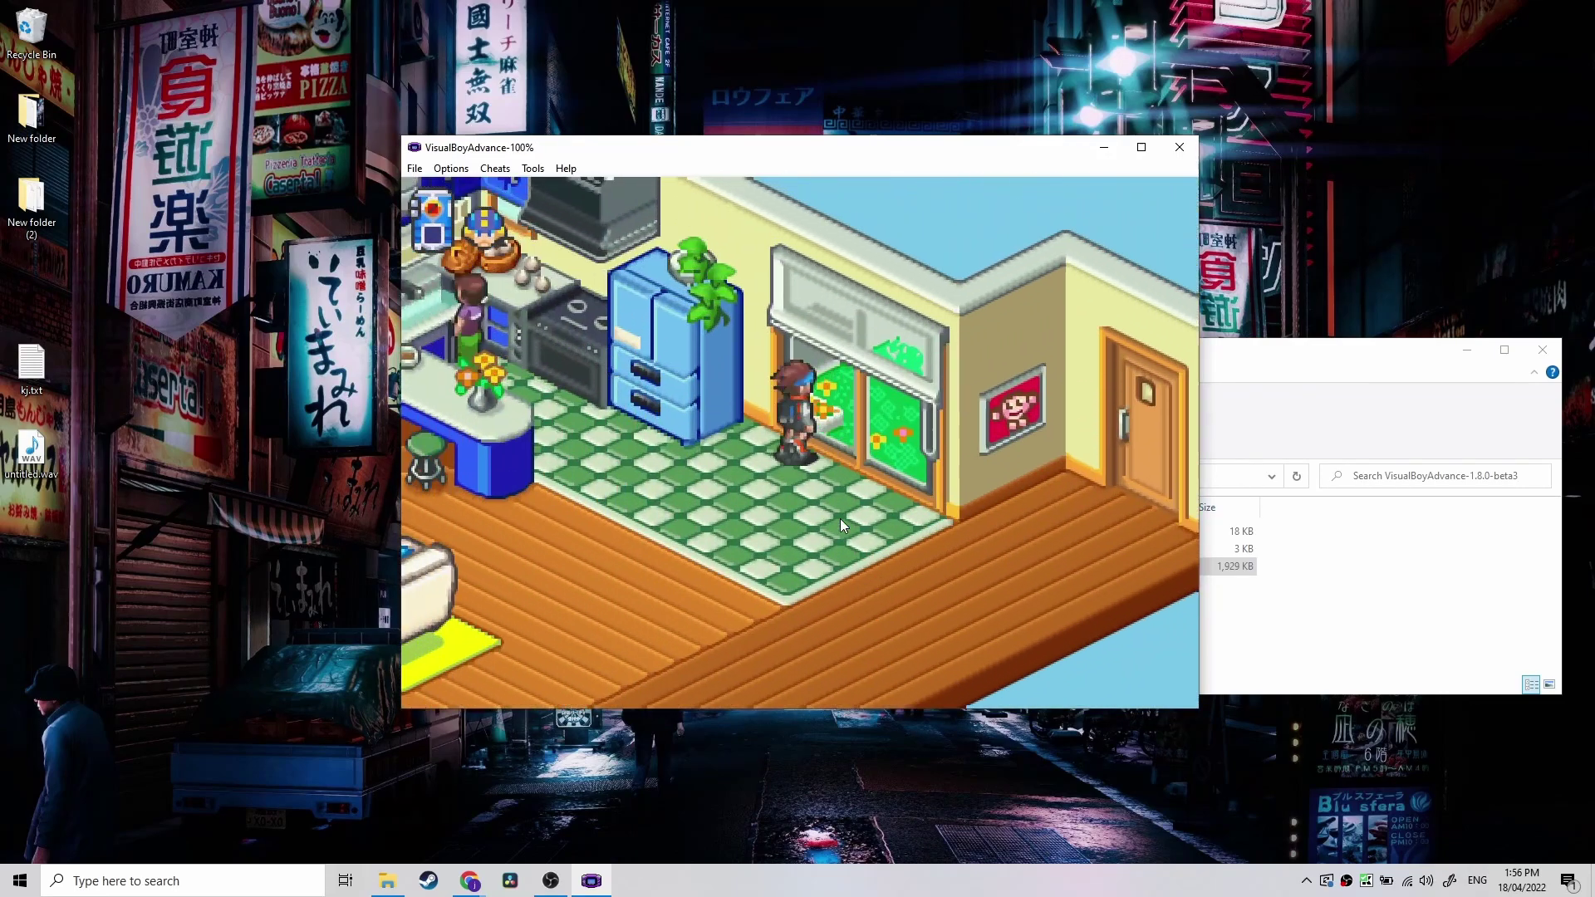
Step: Inspect the kitchen window, then walk beside the refrigerator and inspect it
key("z")
key("z")
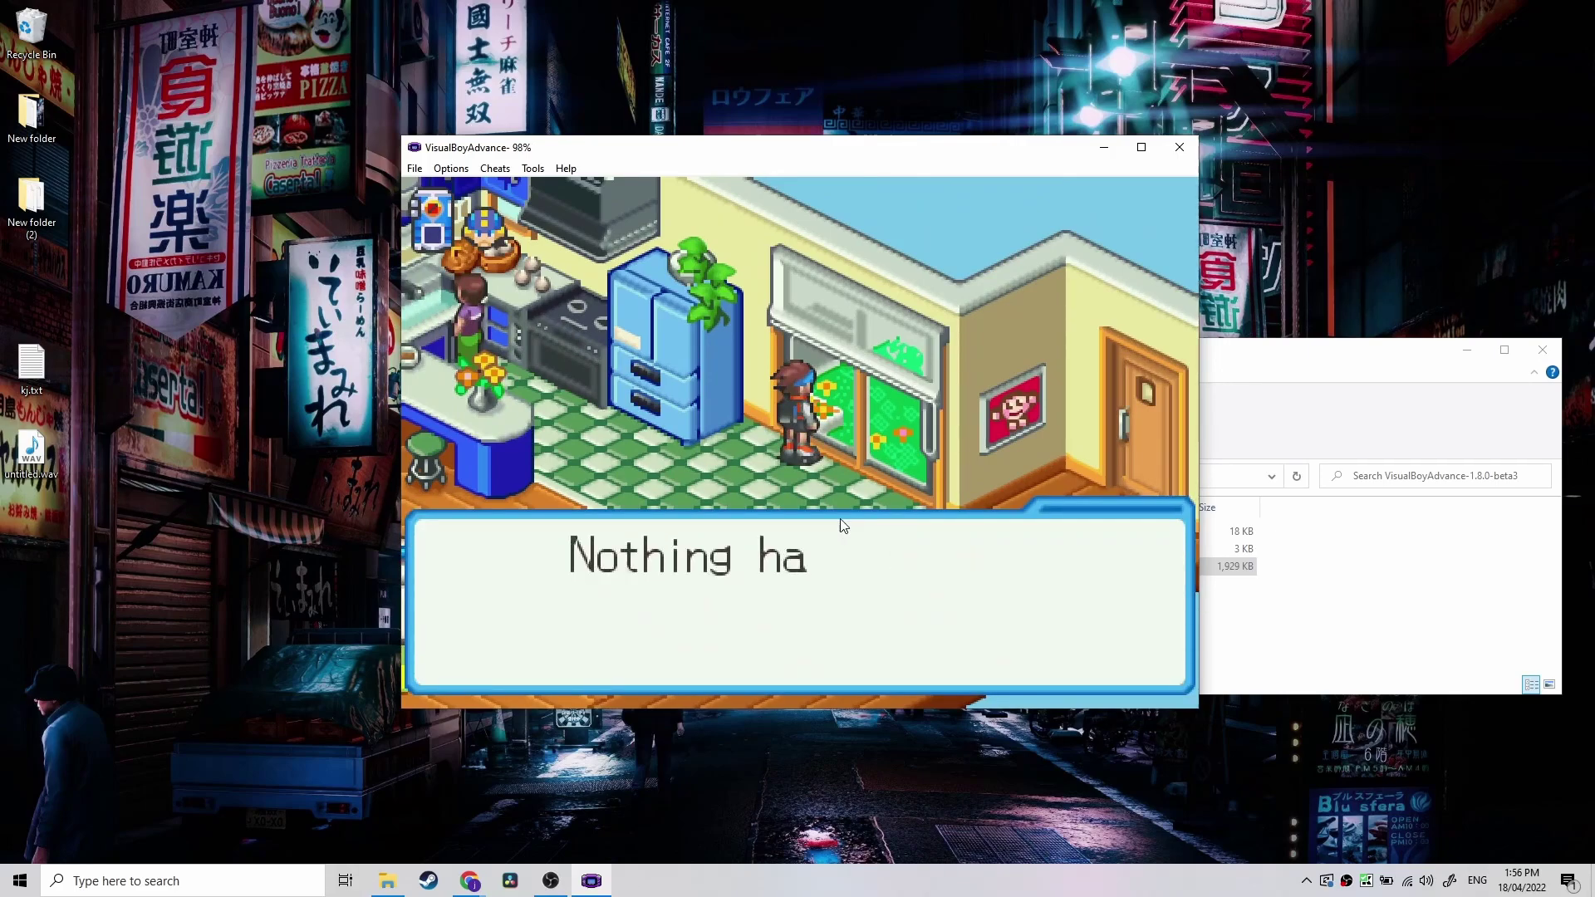
key("z")
key("Left")
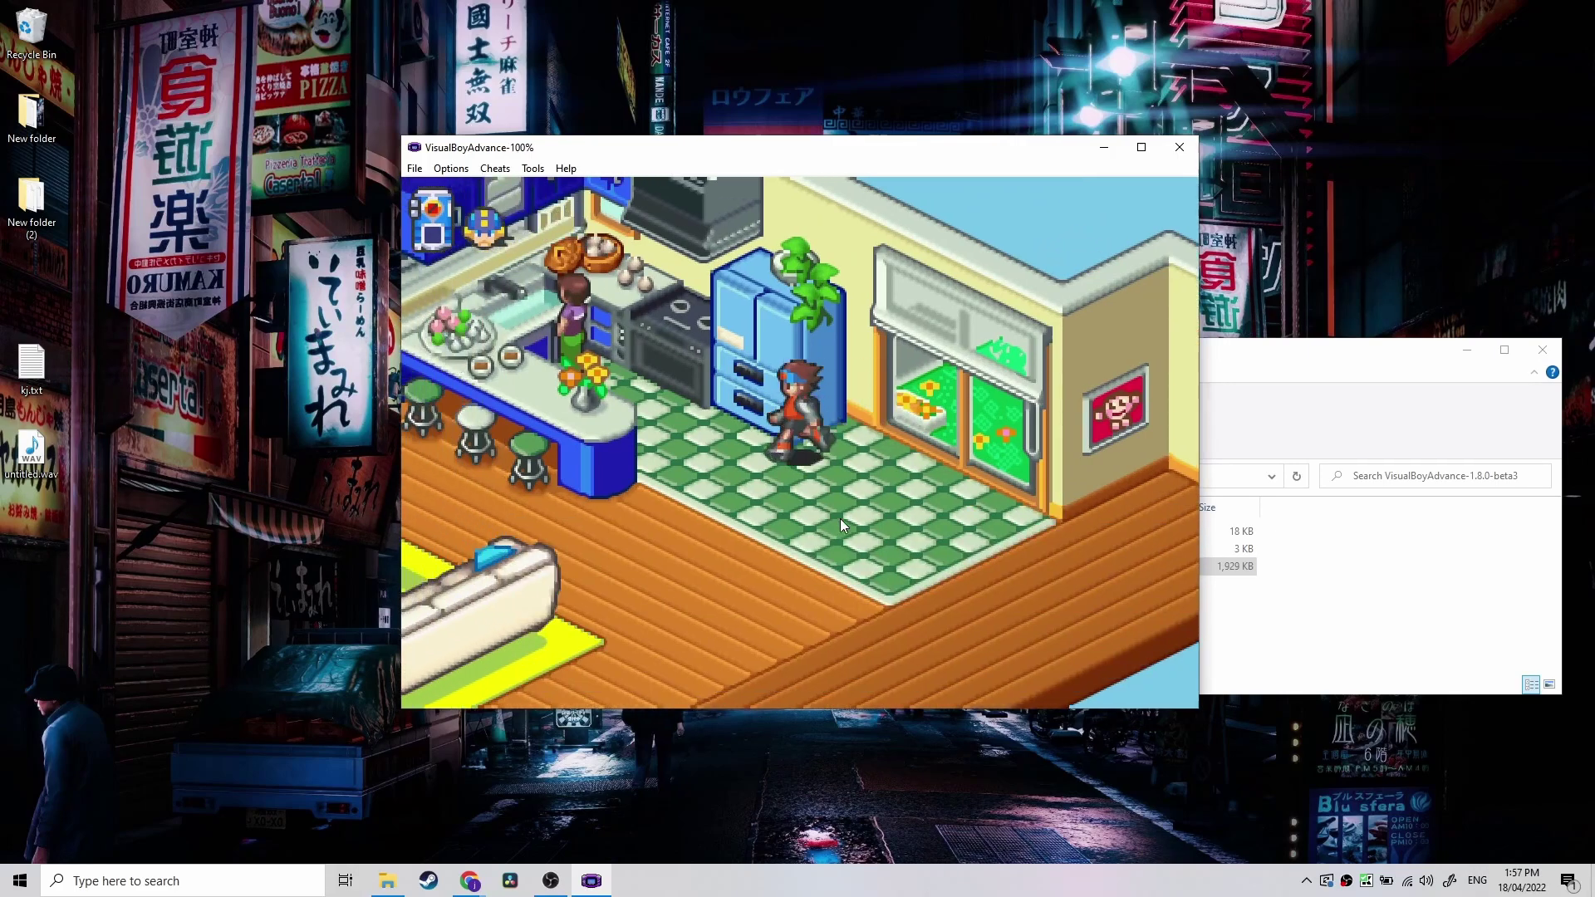
key("Left")
key("Up")
key("z")
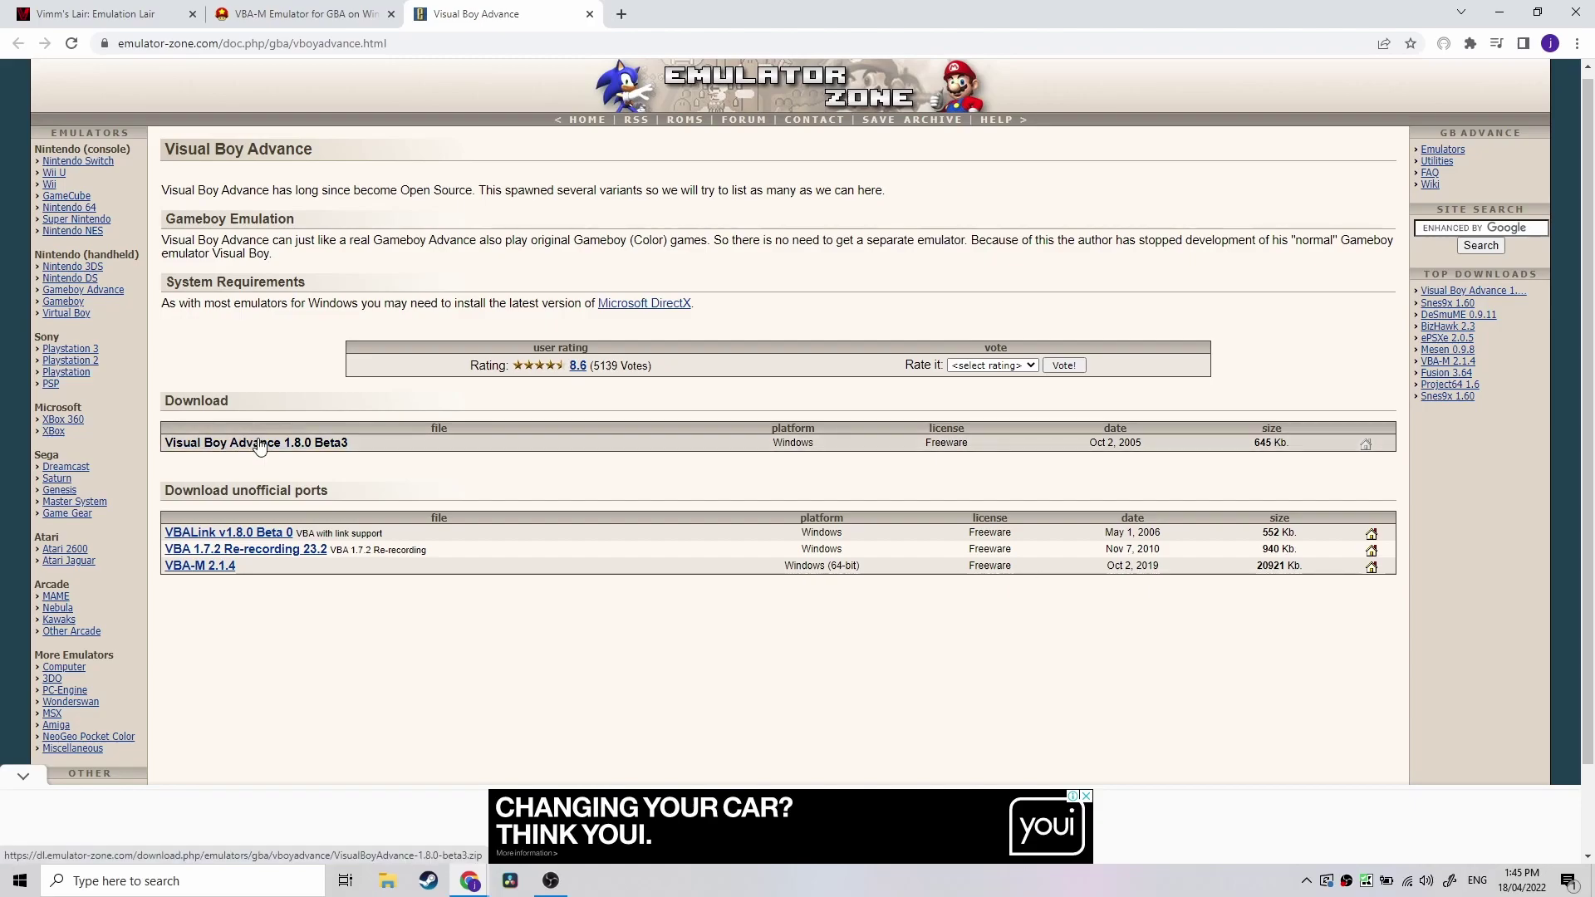
Step: Download Visual Boy Advance 1.8.0 Beta3, dismiss the pop-up ad, and show Chrome's Downloads list
left_click(265, 443)
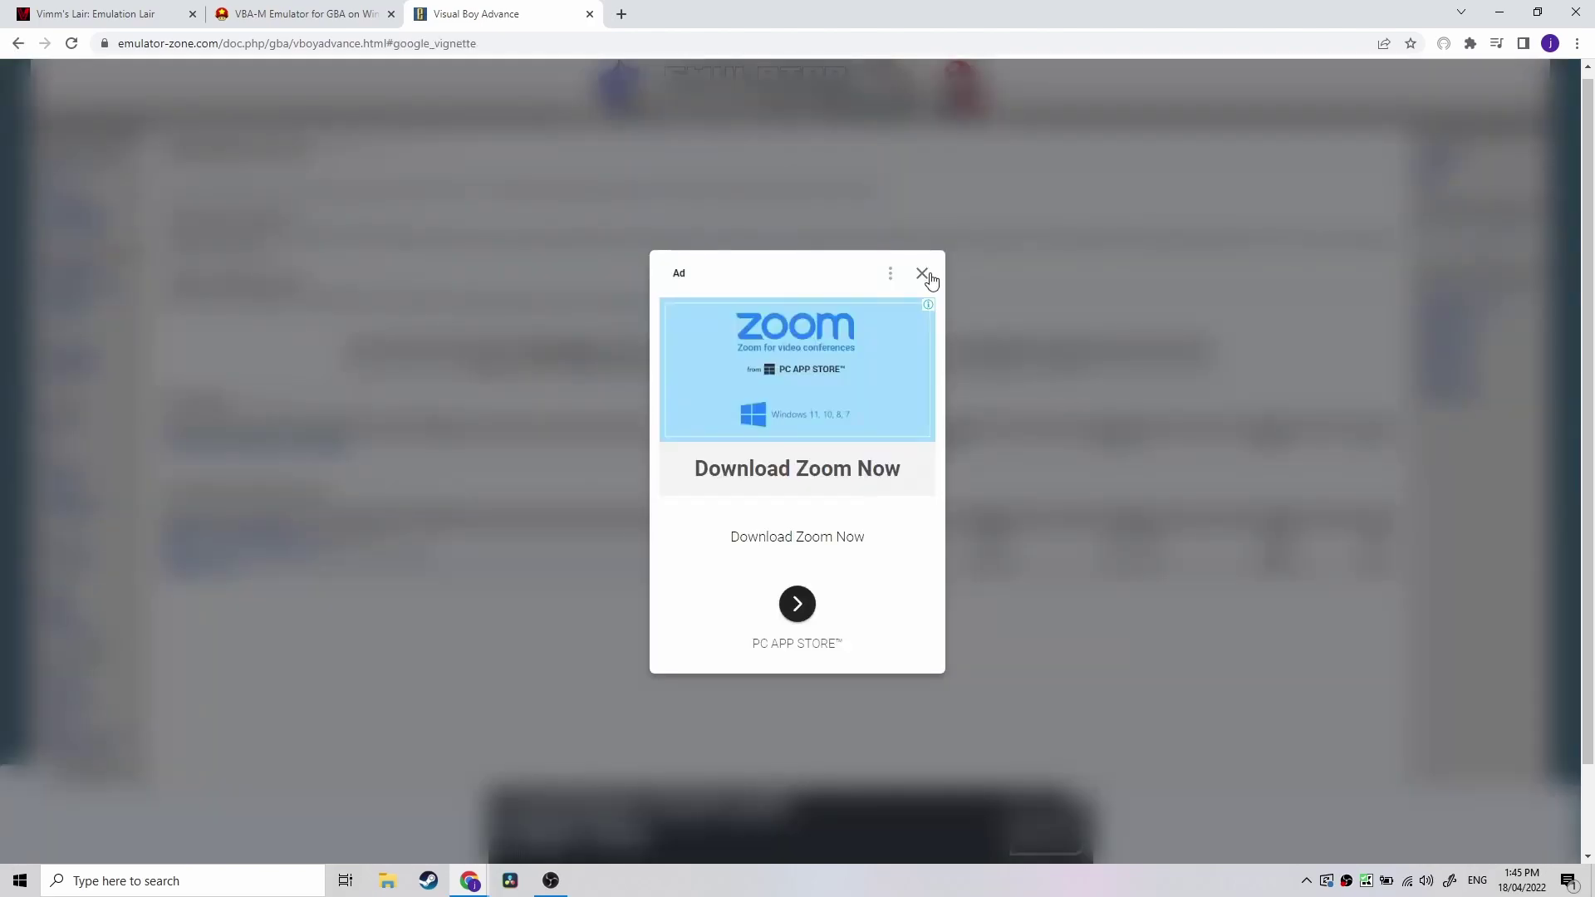
left_click(1081, 391)
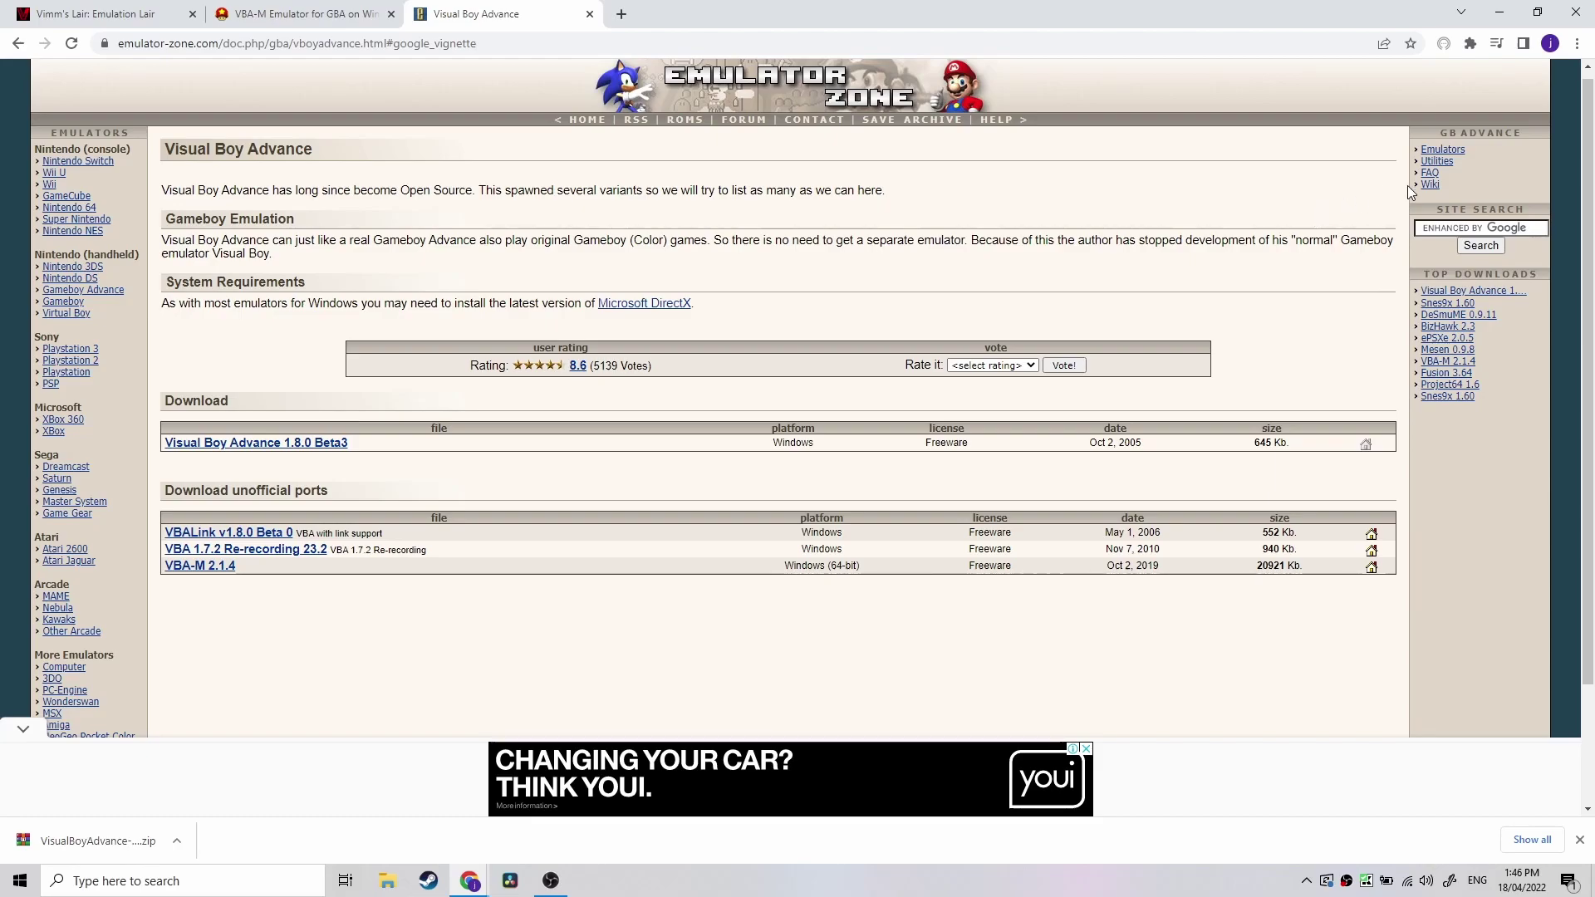
left_click(1578, 48)
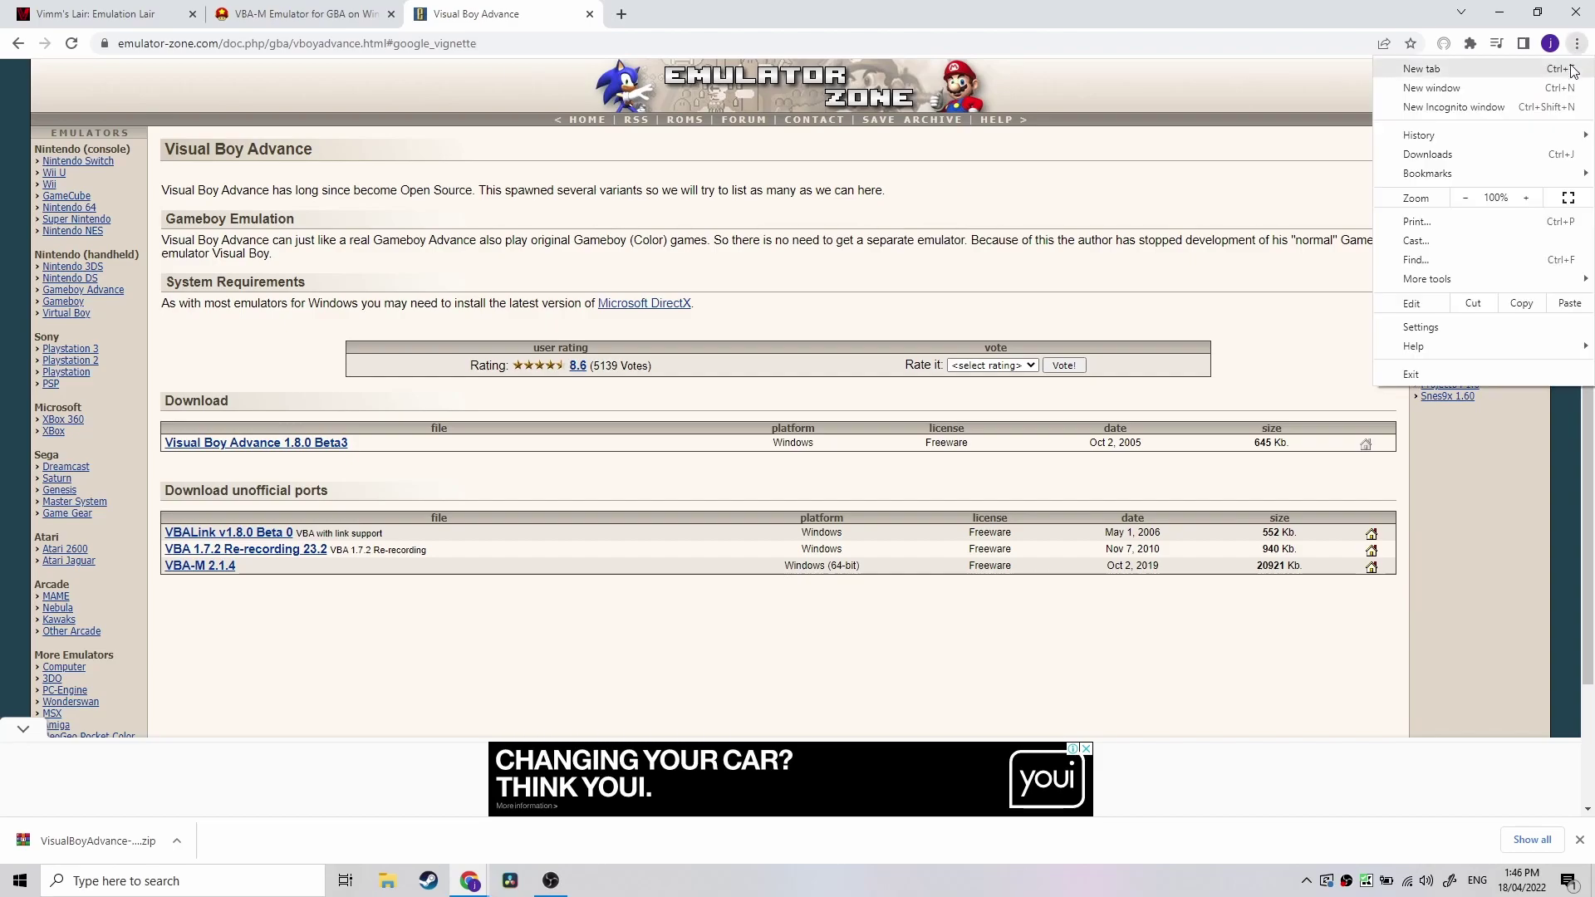
left_click(1518, 155)
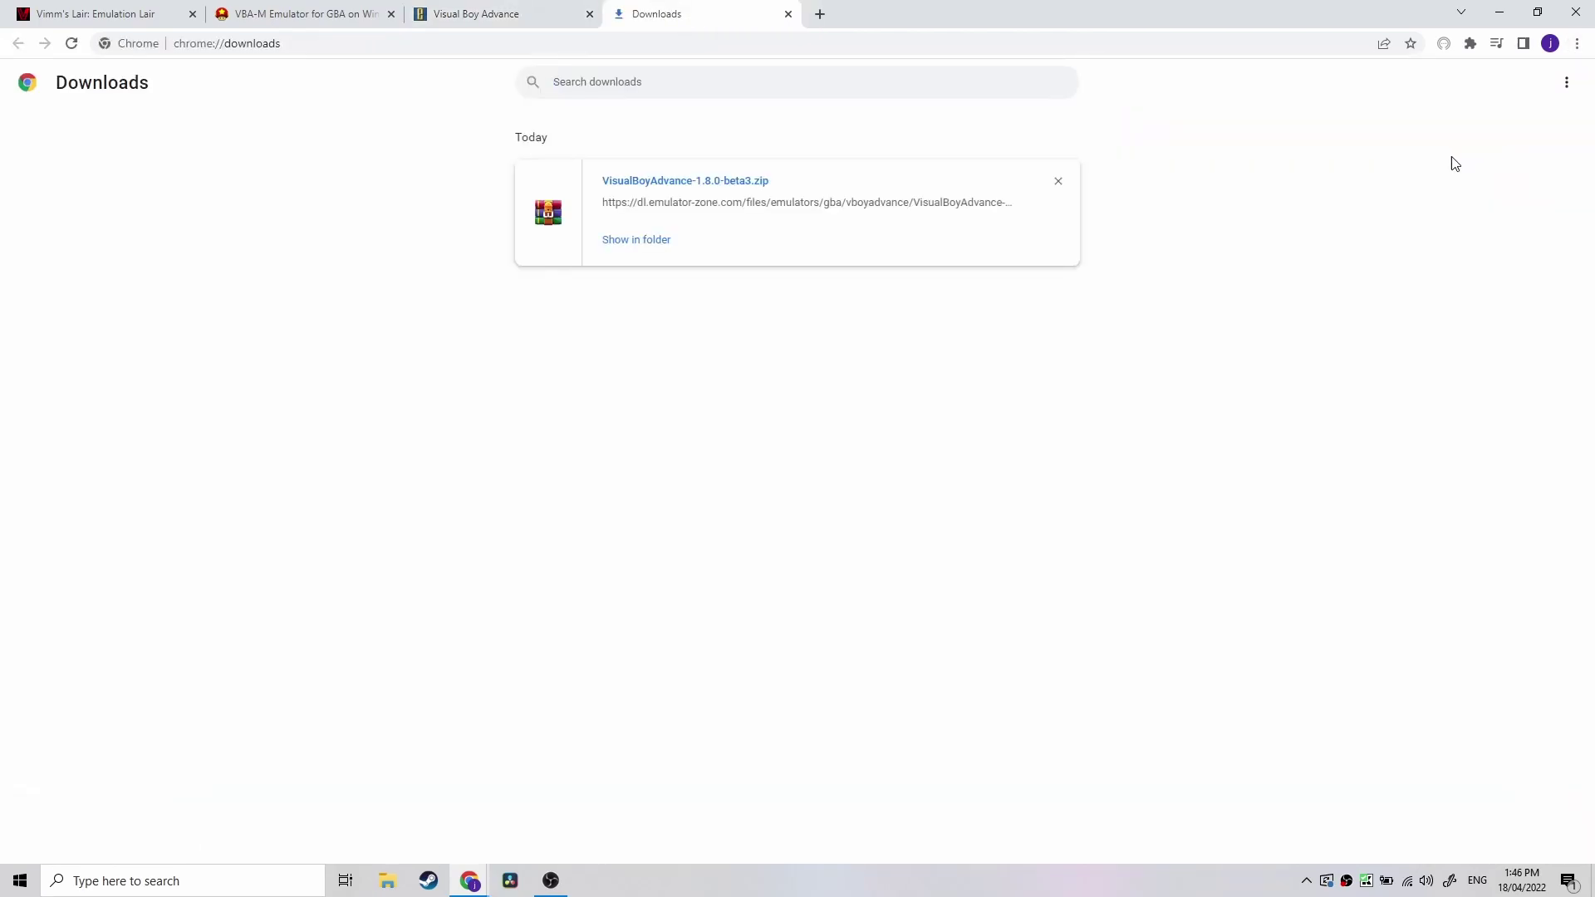
Step: Move the downloaded VisualBoyAdvance zip into the Stand Alone Emulators folder and open that folder
left_click(639, 241)
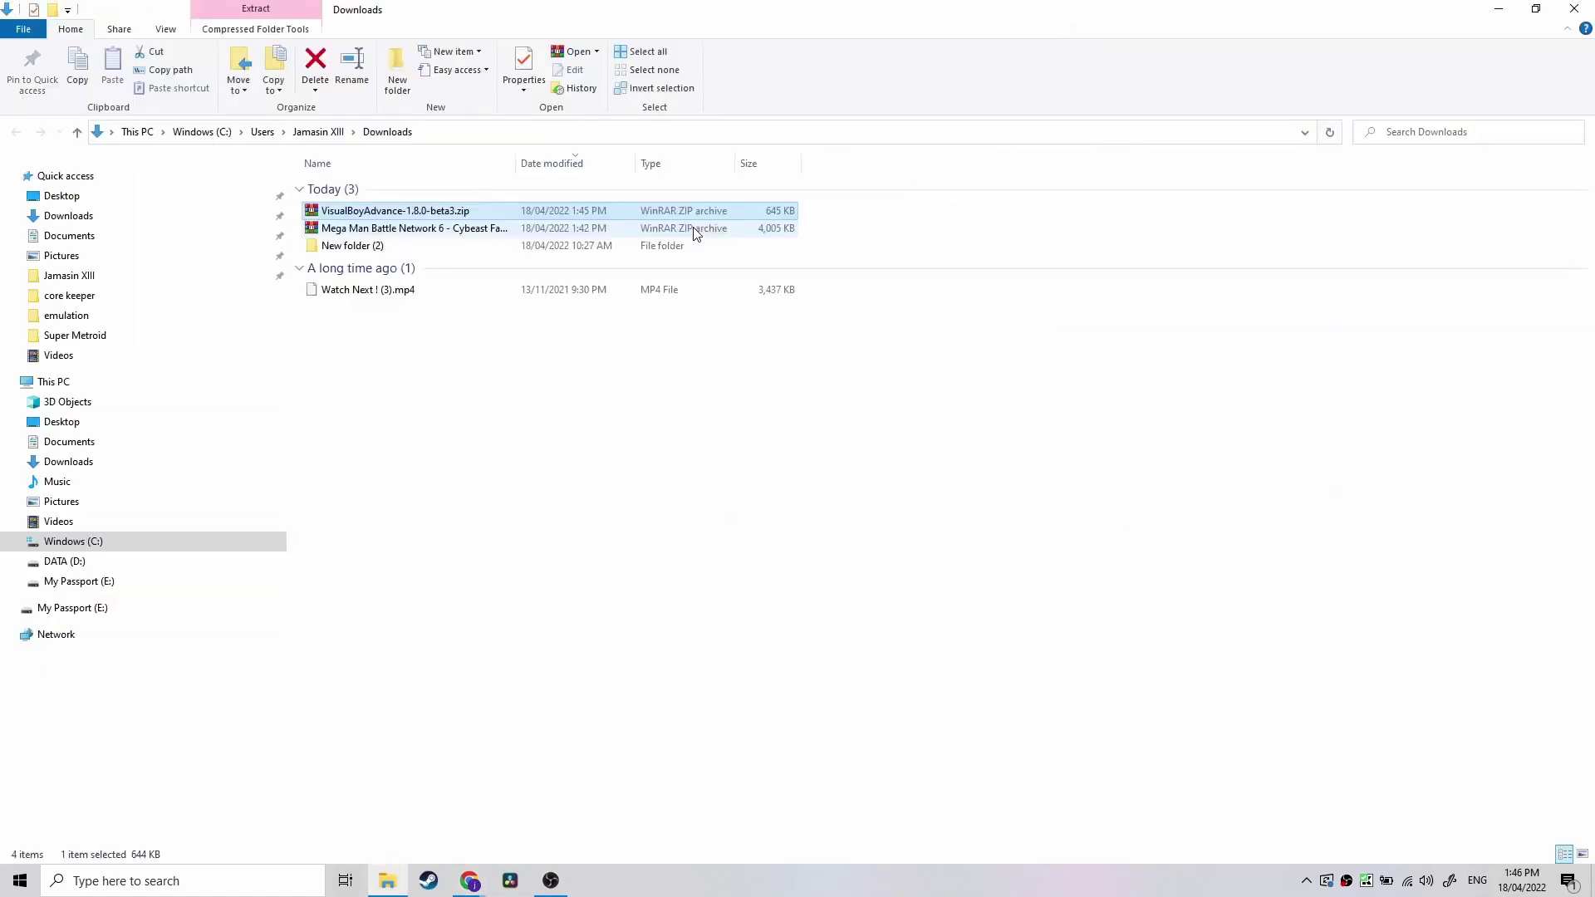
left_click(1529, 8)
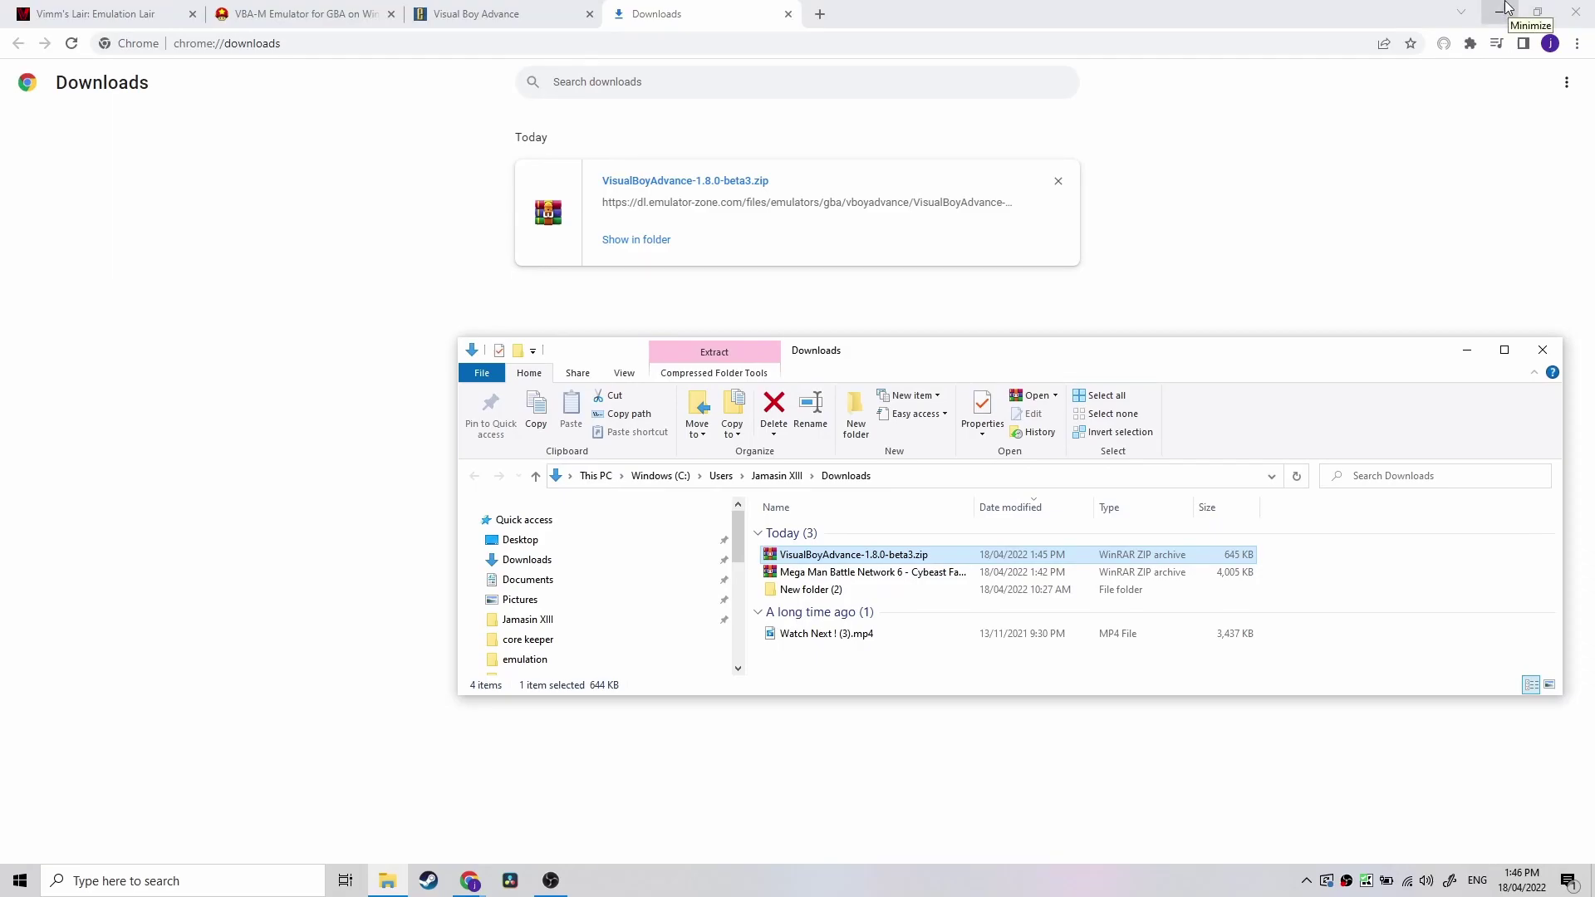
left_click(1505, 8)
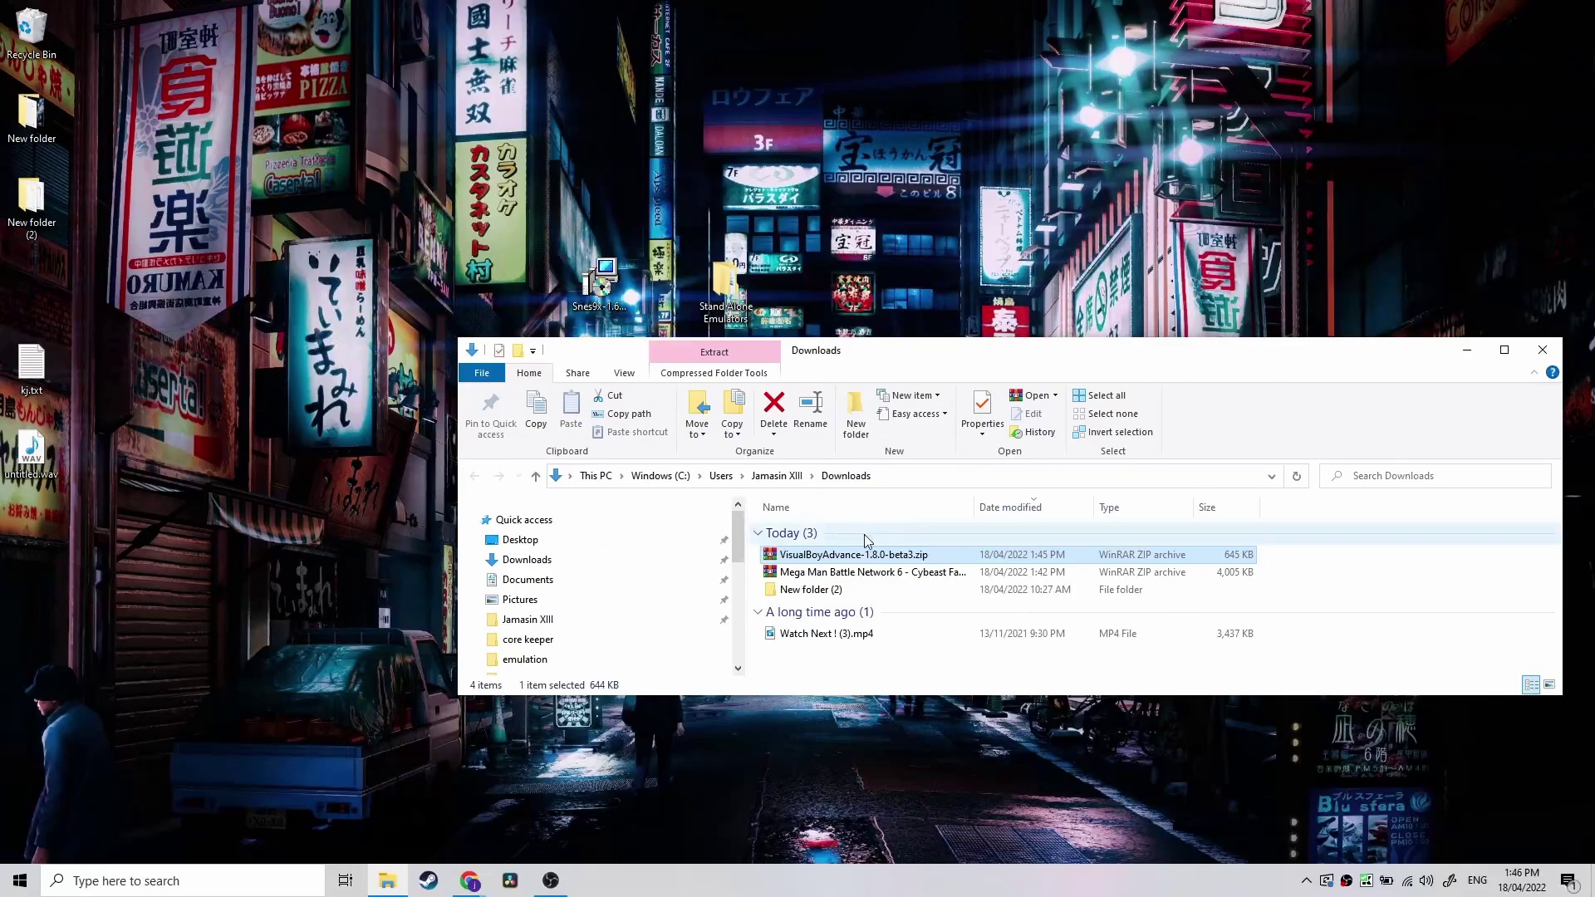
left_click_drag(870, 554, 725, 281)
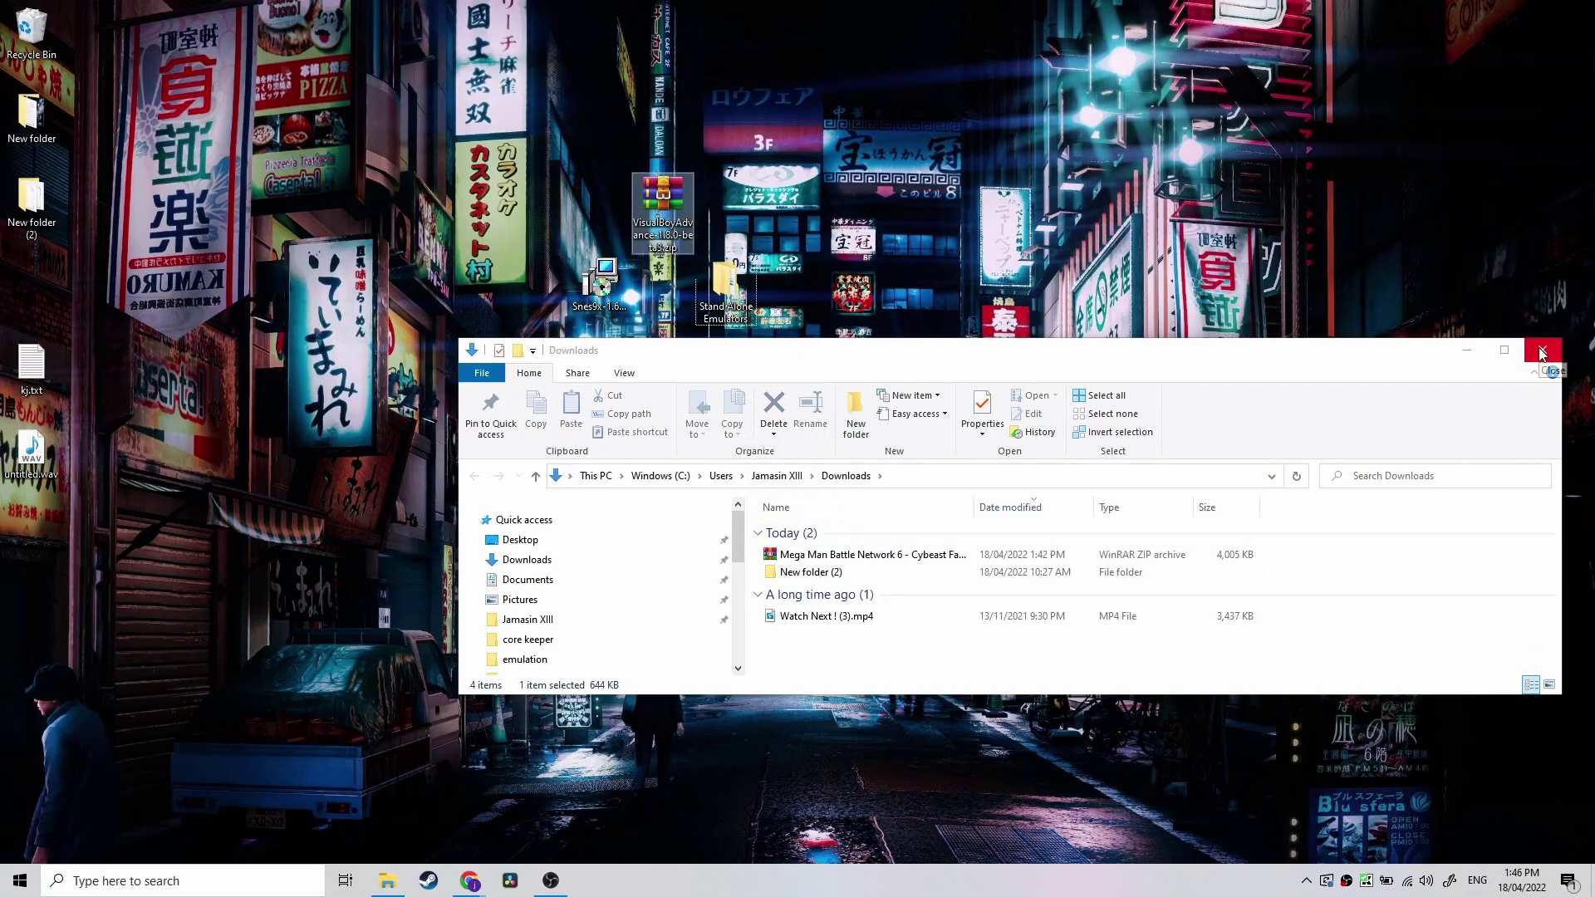
left_click(1543, 350)
double_click(733, 265)
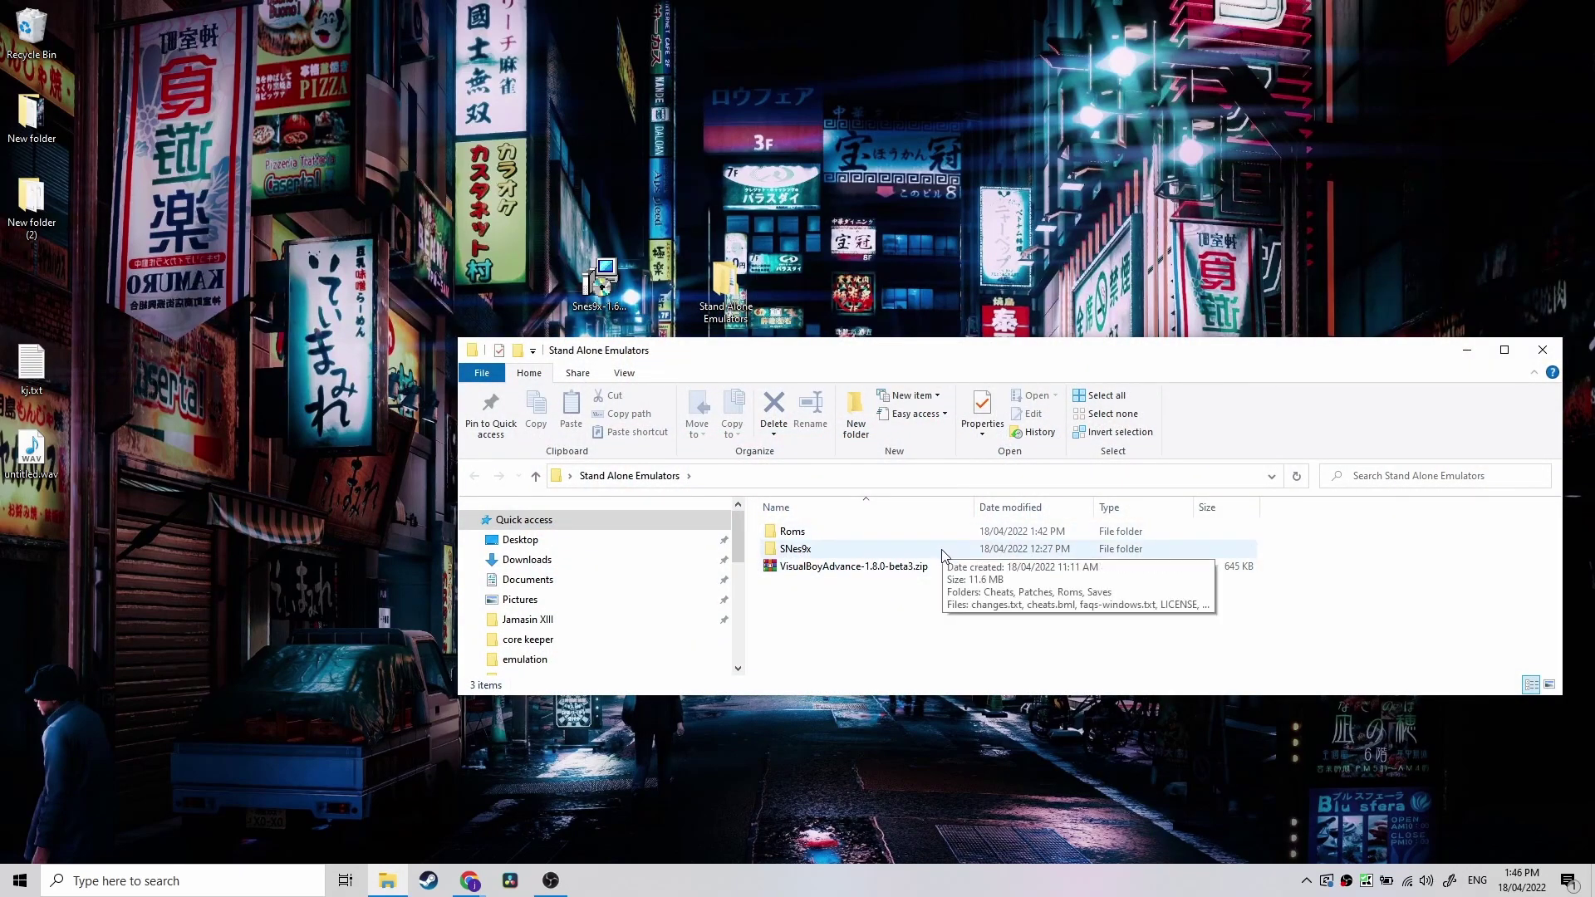
Step: Extract the zip to VisualBoyAdvance-1.8.0-beta3, delete the archive, and launch VisualBoyAdvance.exe
right_click(962, 567)
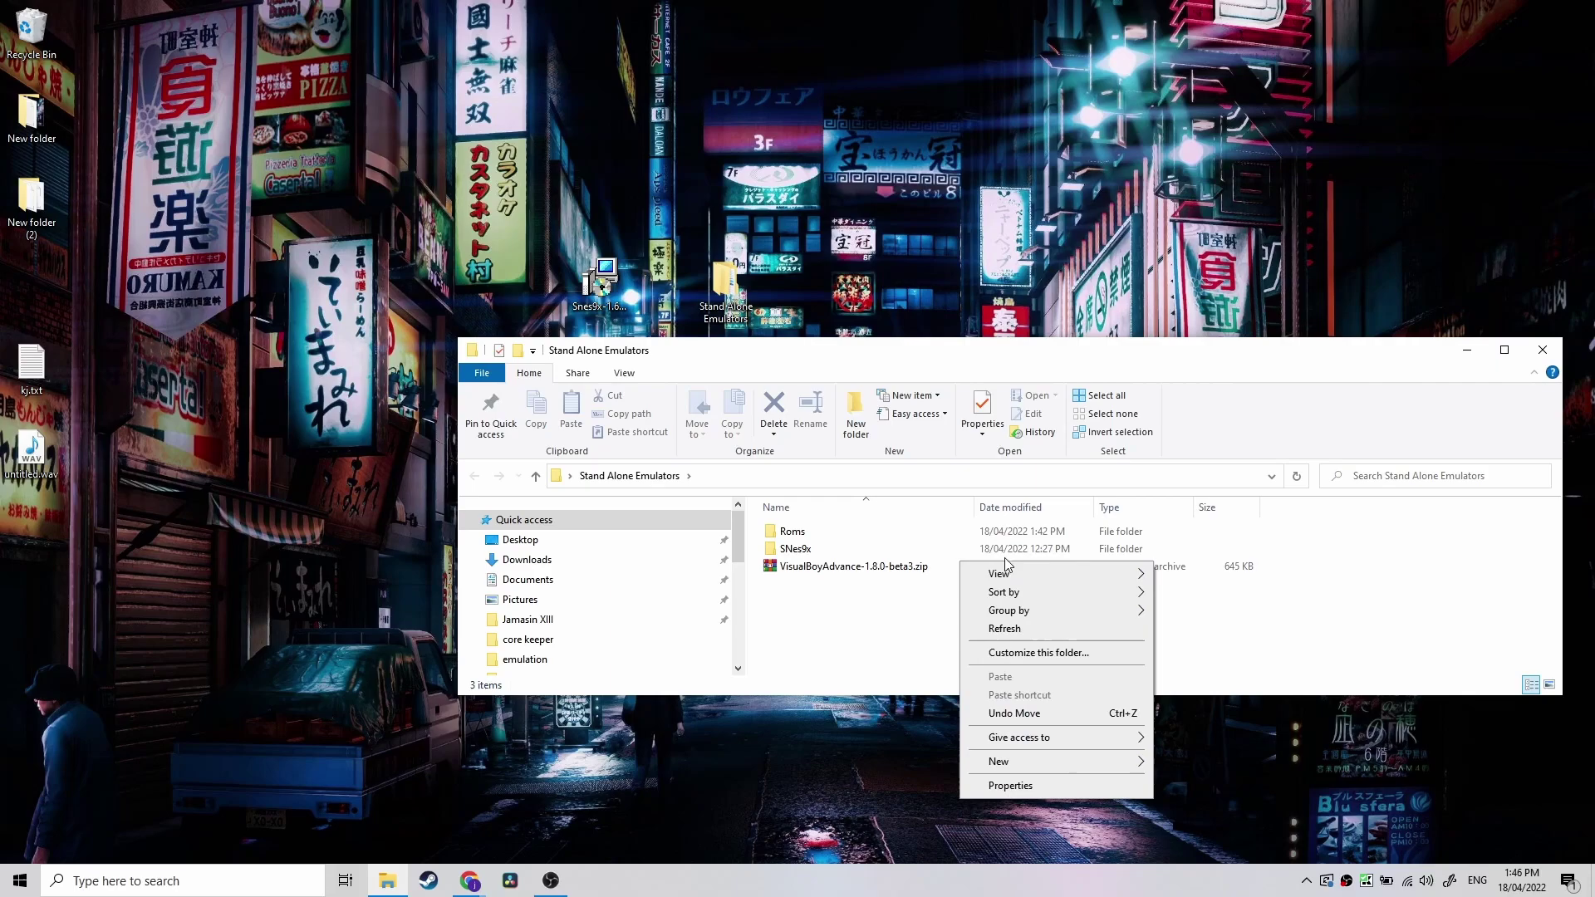
right_click(922, 564)
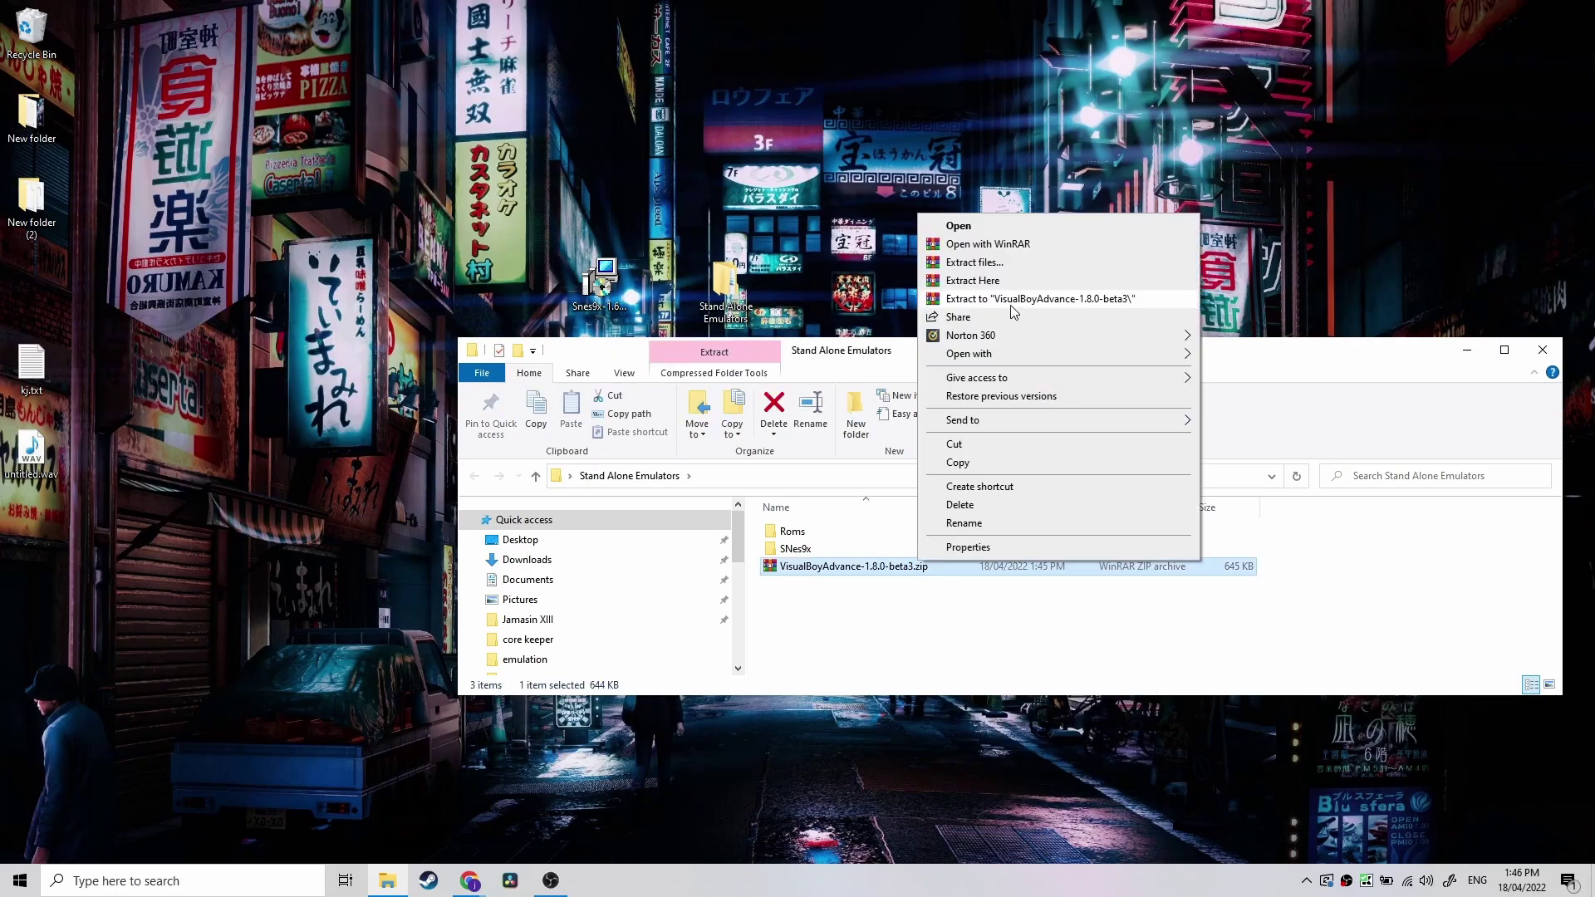
left_click(1010, 302)
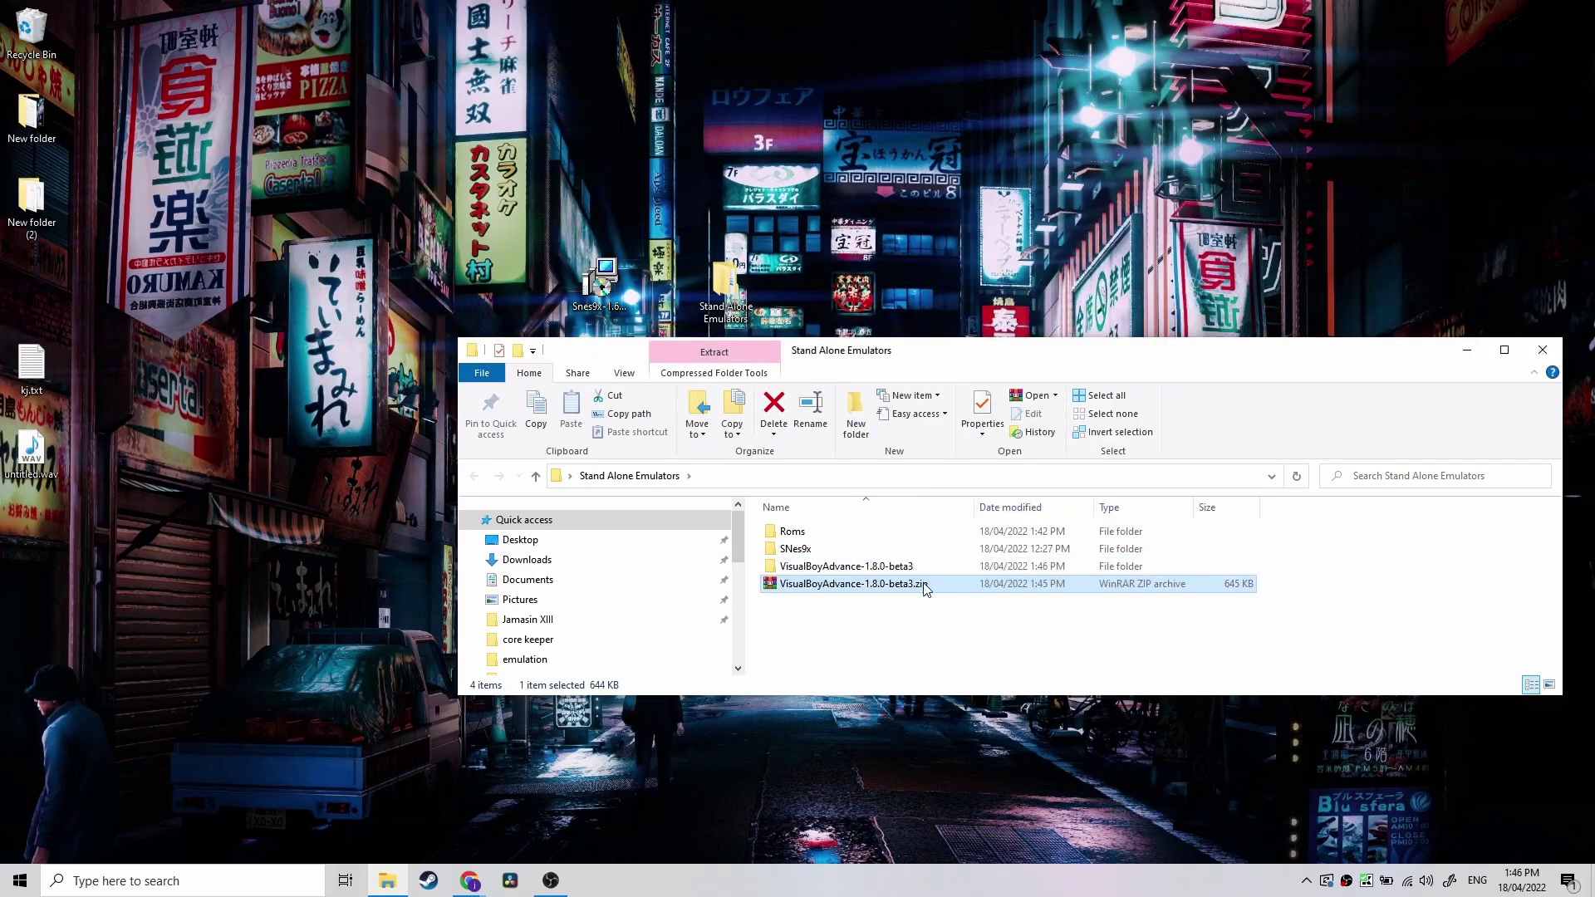
key("Delete")
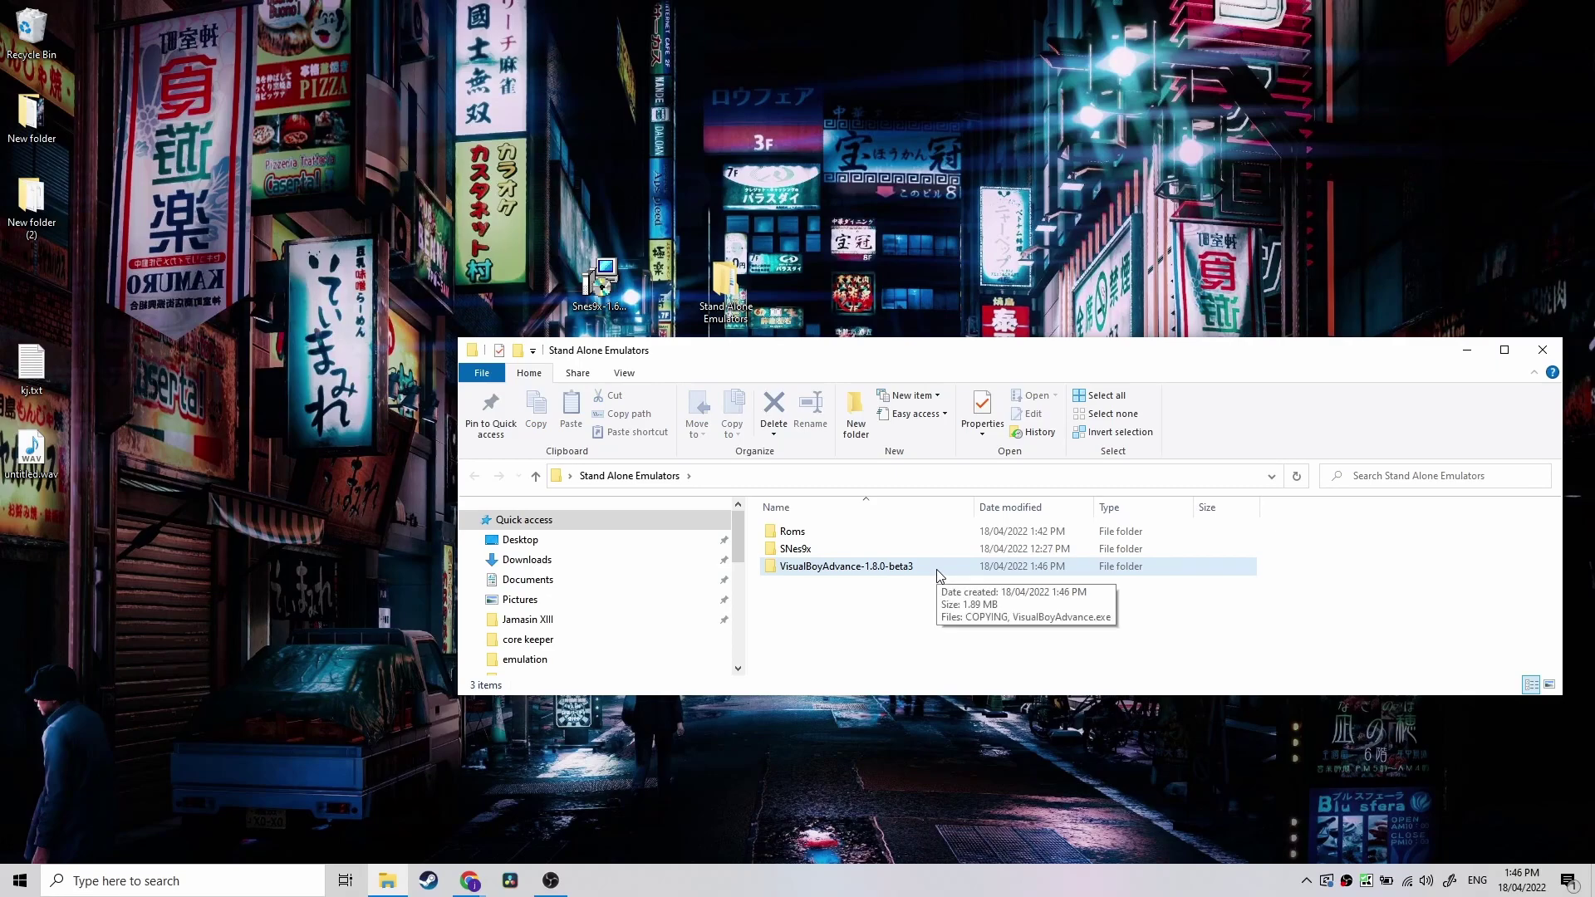
double_click(936, 570)
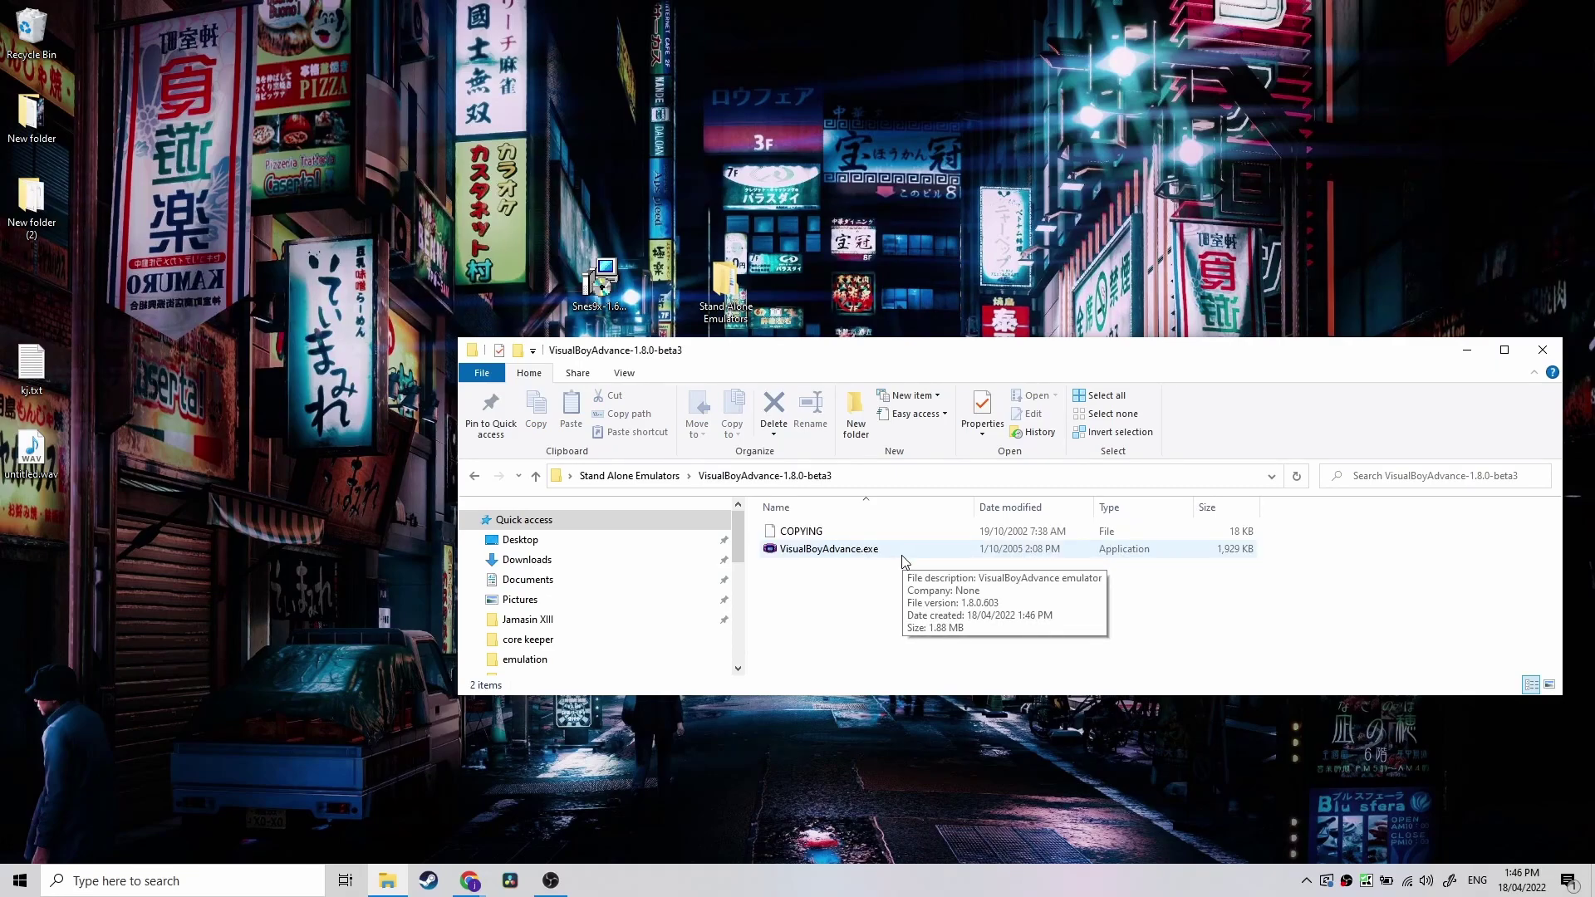
double_click(904, 555)
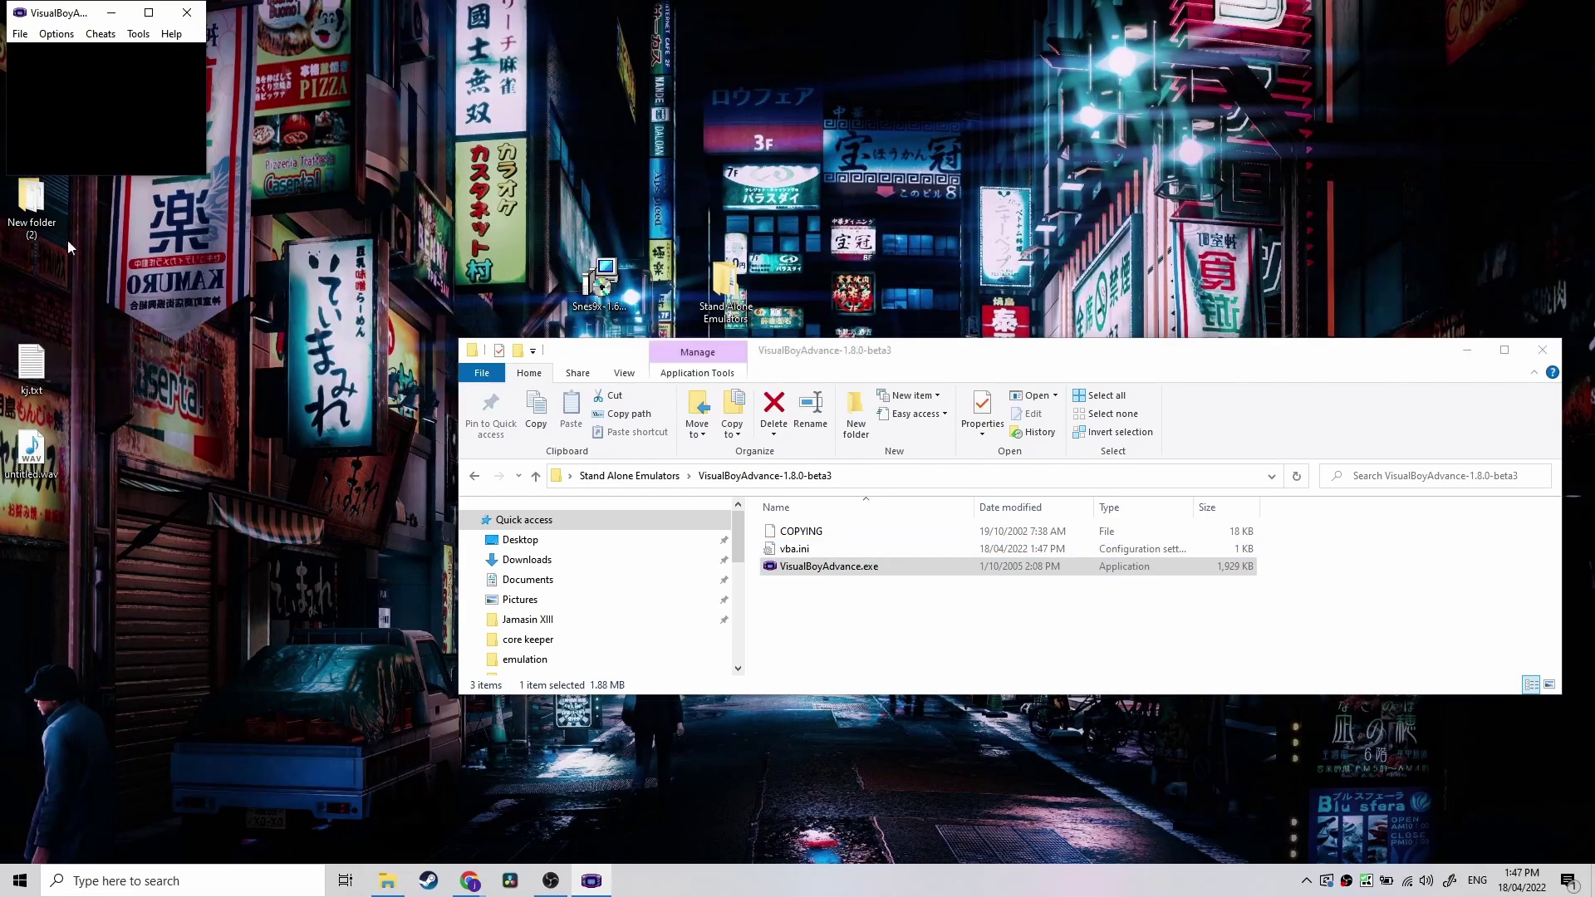
Step: Turn on Vsync under Options > Video
left_click(51, 34)
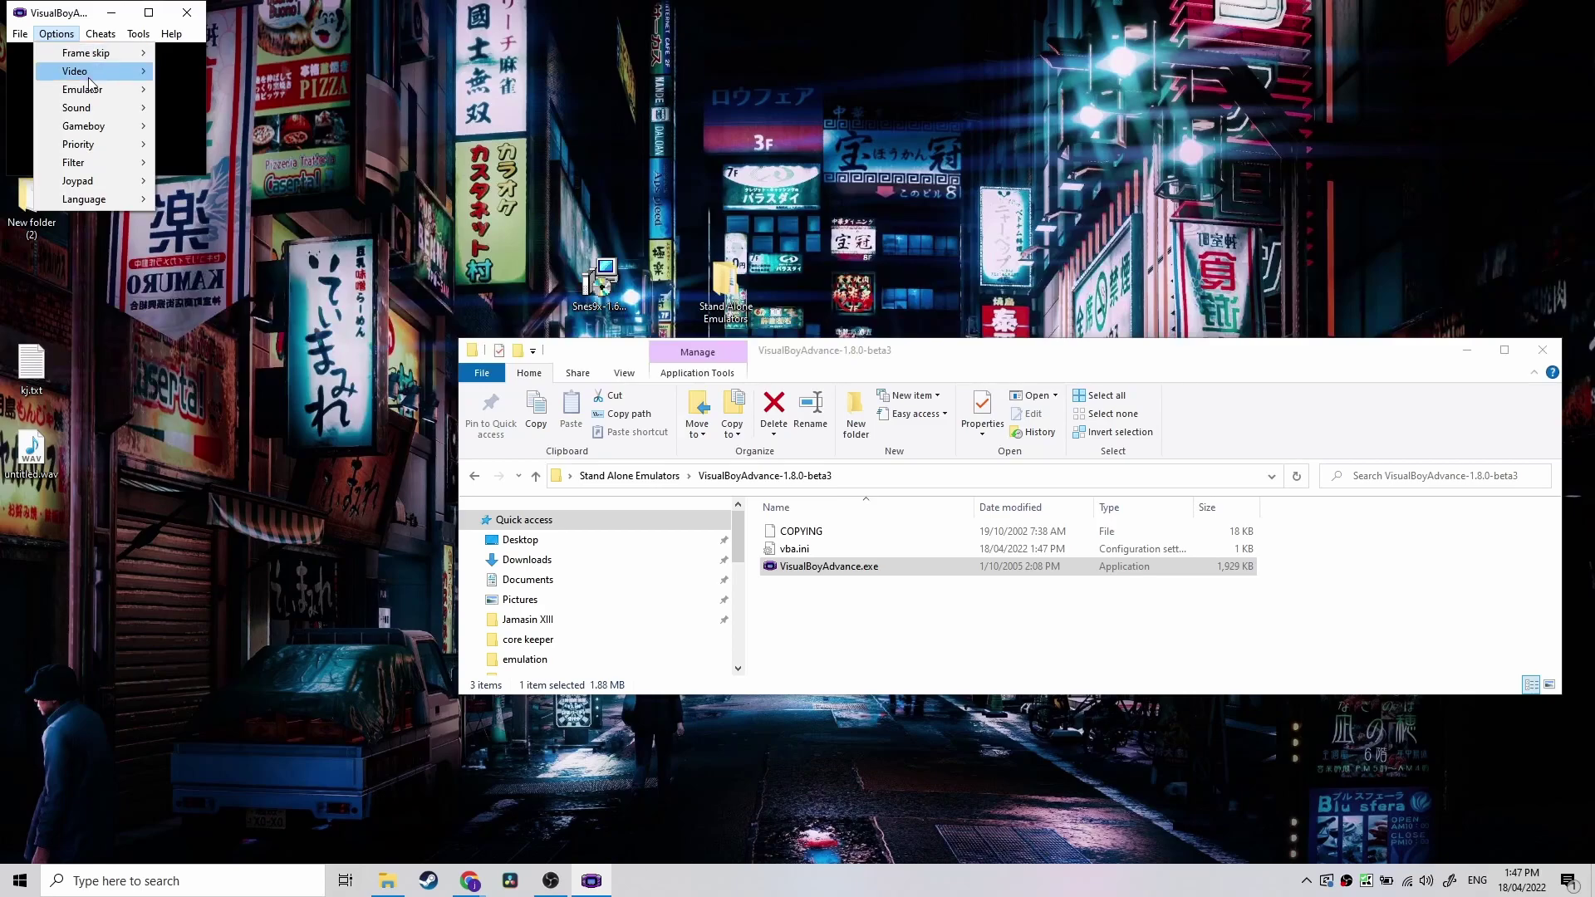
mouse_move(93, 73)
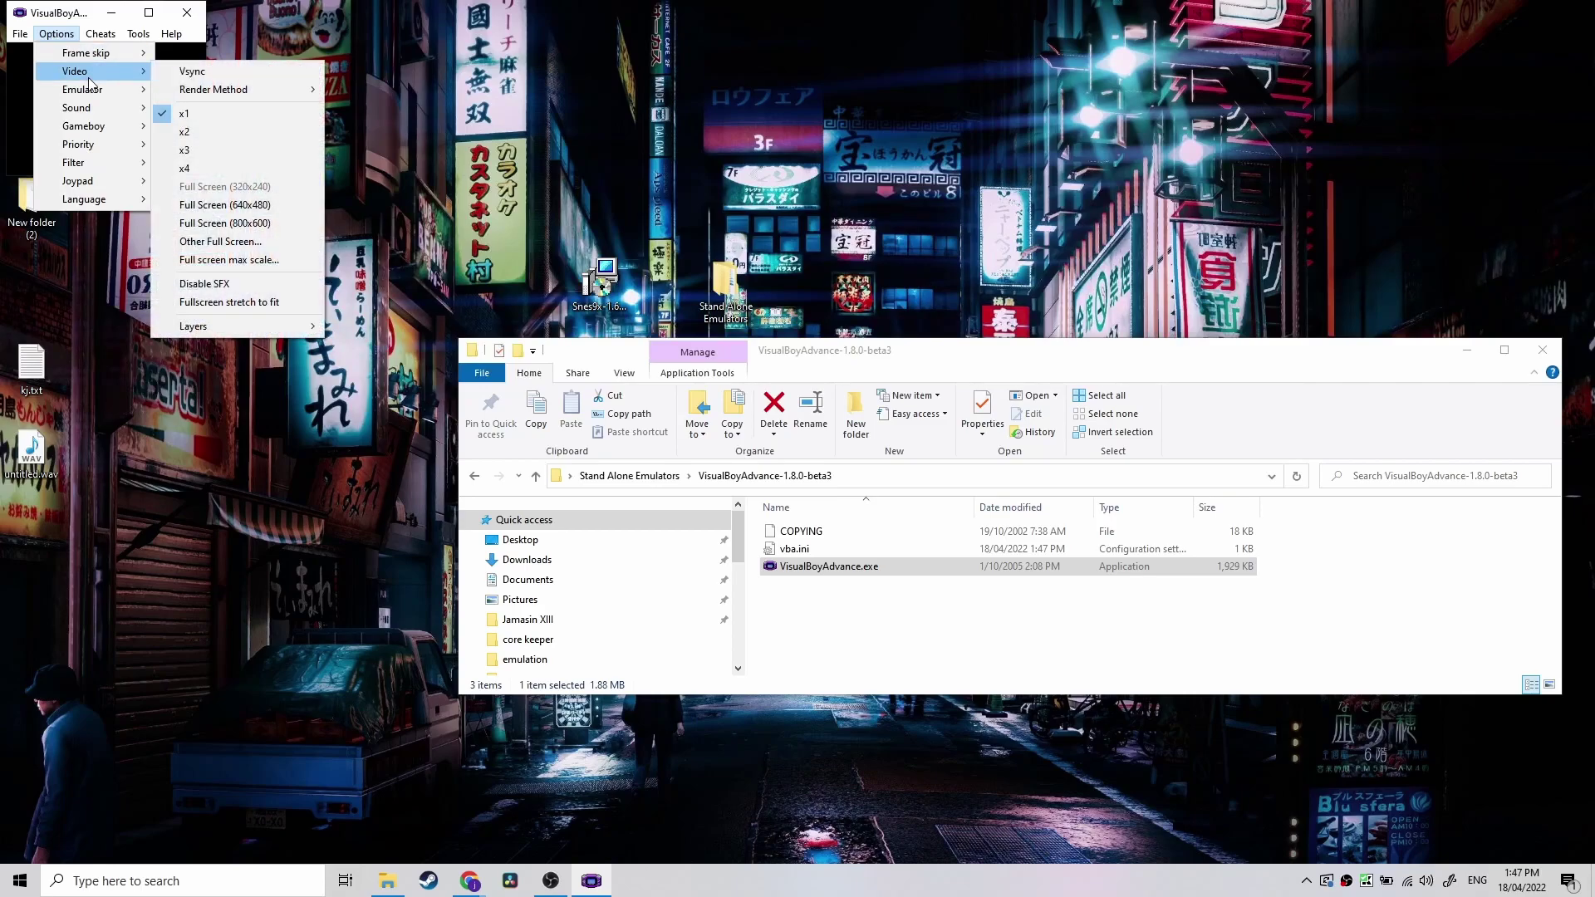
left_click(198, 75)
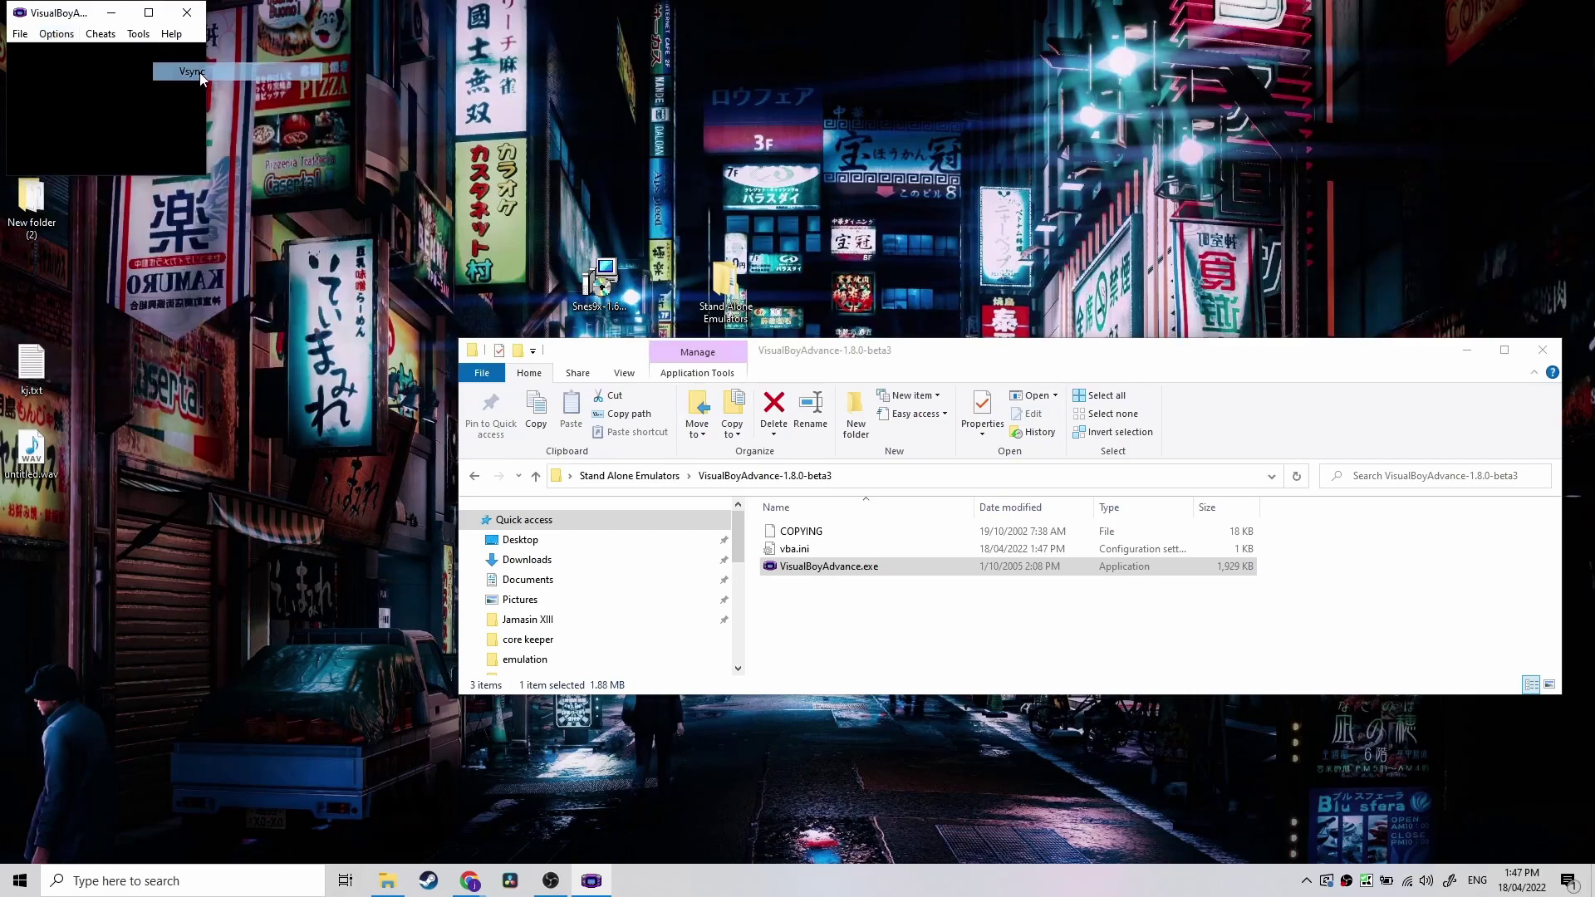
Step: Set the video render method to Direct3D
left_click(57, 34)
mouse_move(129, 73)
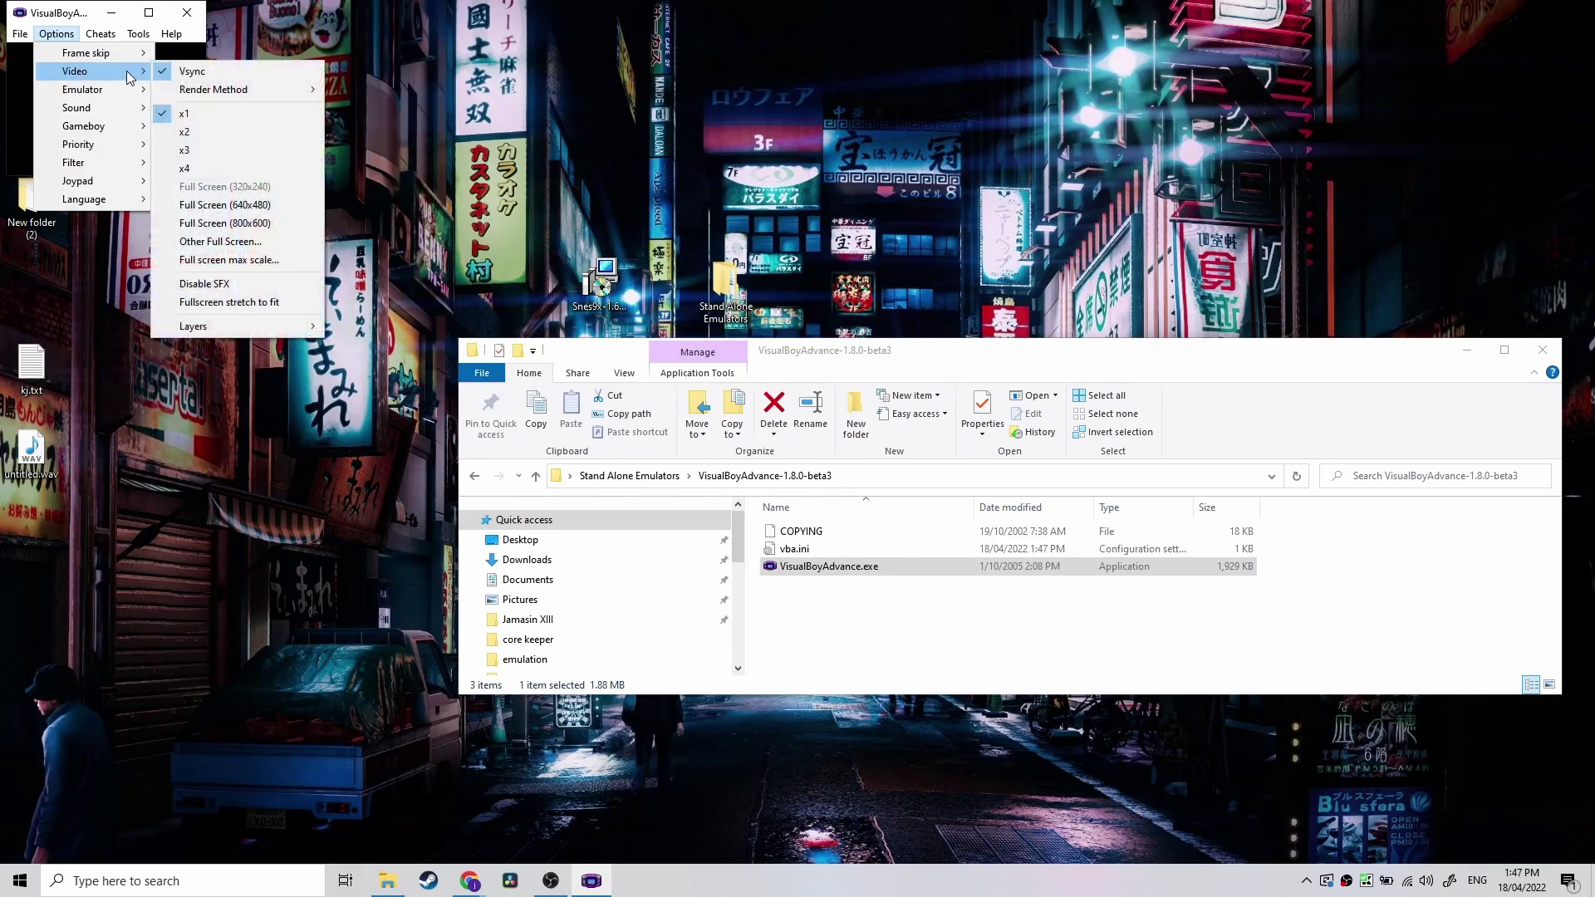
mouse_move(258, 93)
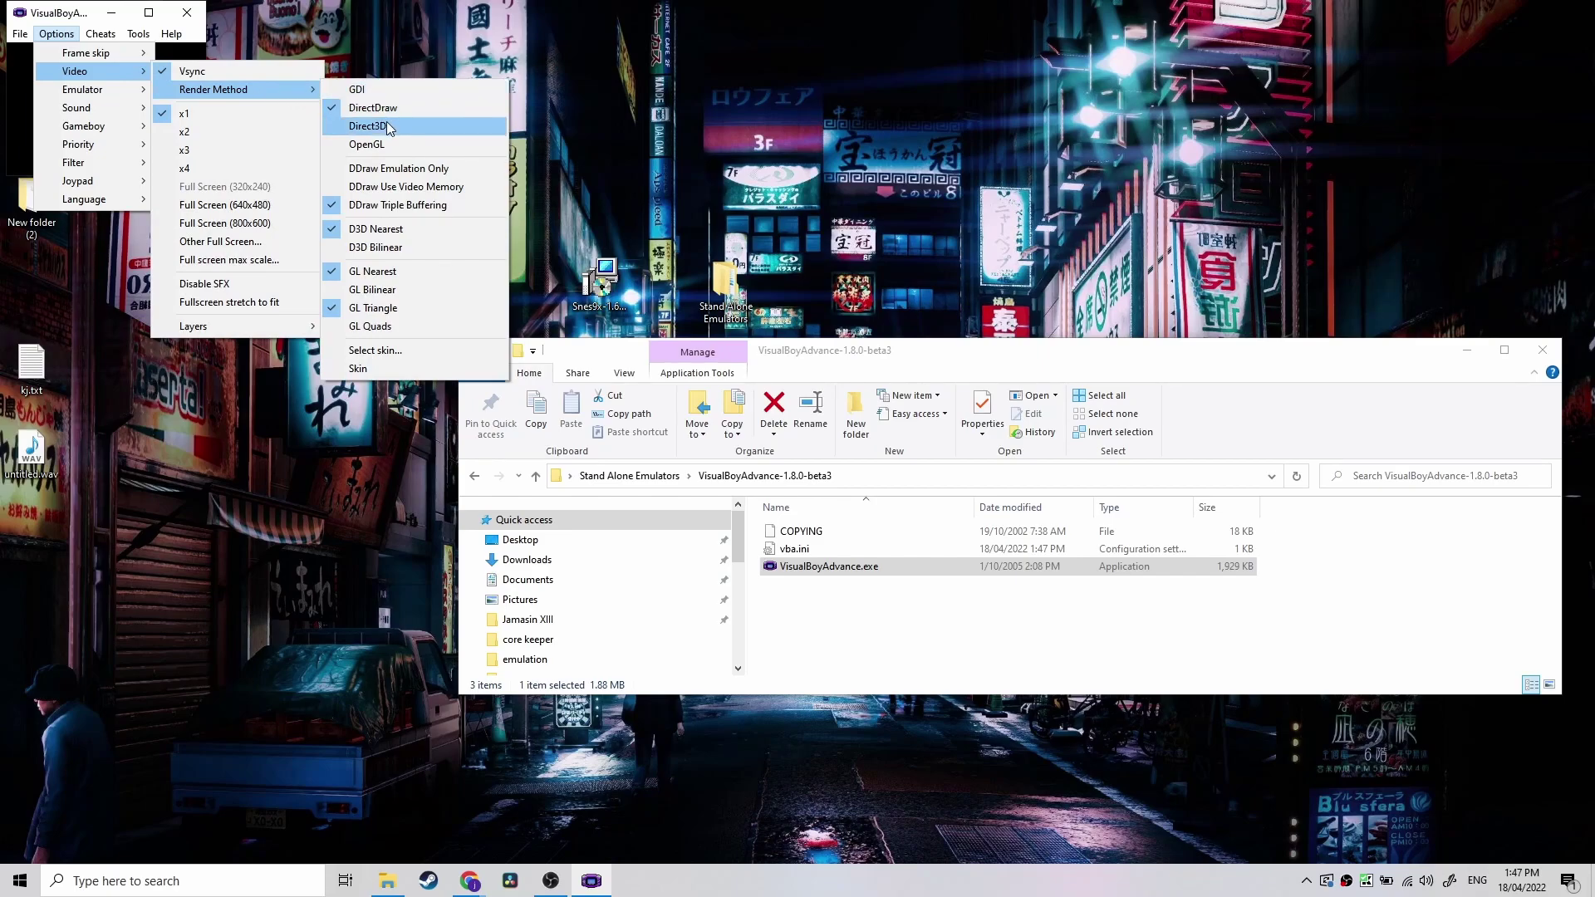
left_click(396, 147)
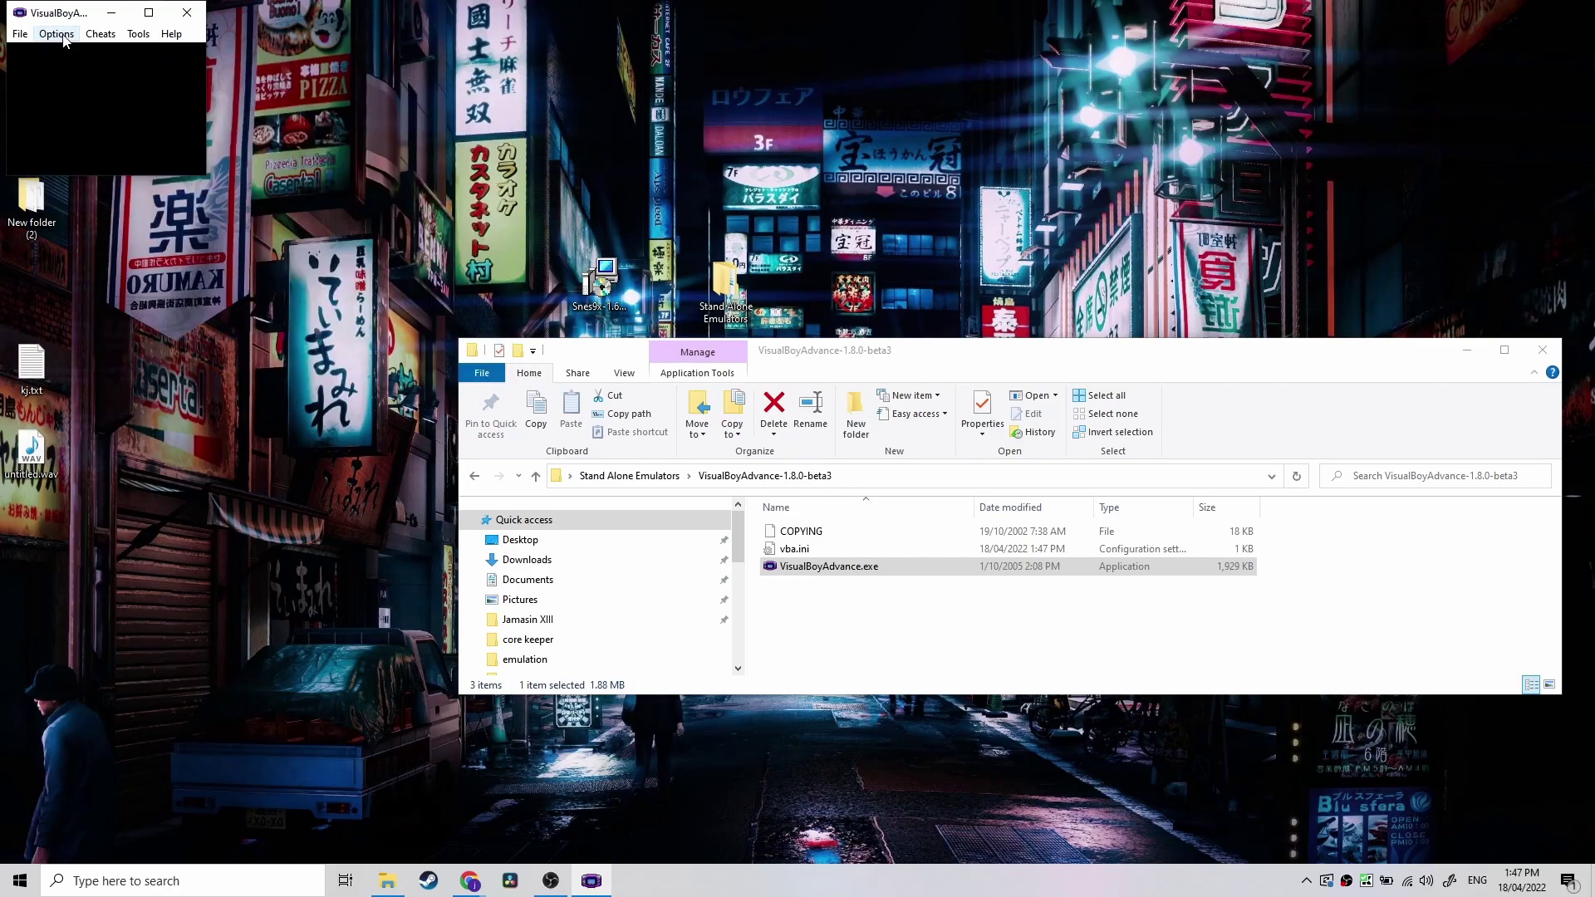
left_click(63, 38)
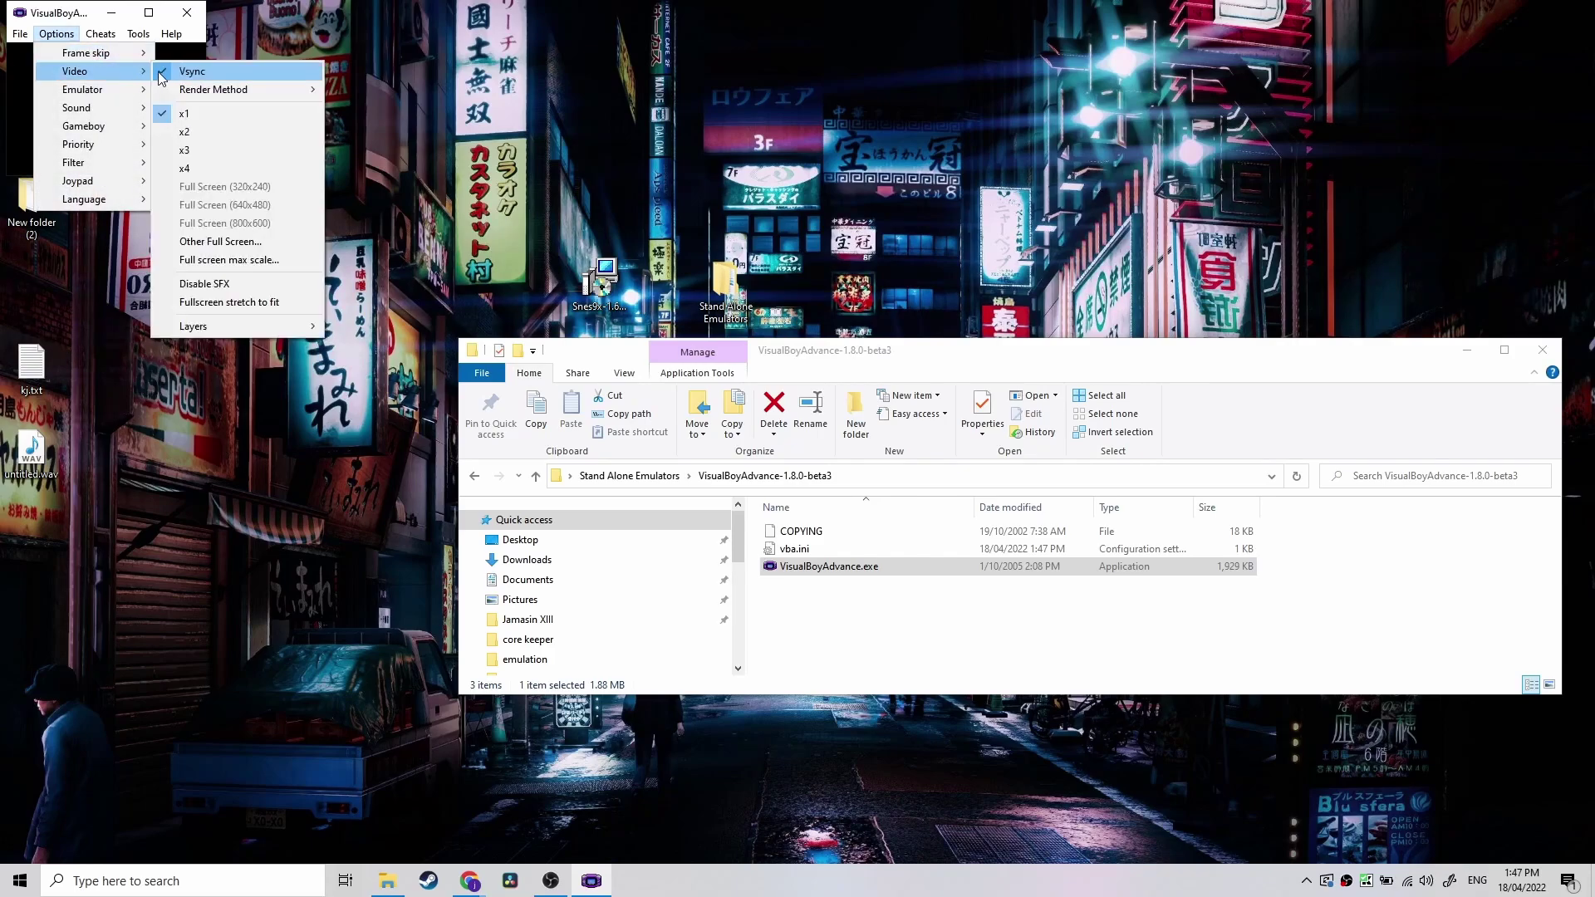
Step: Set the display size to x4 and apply the hq2x filter
left_click(280, 169)
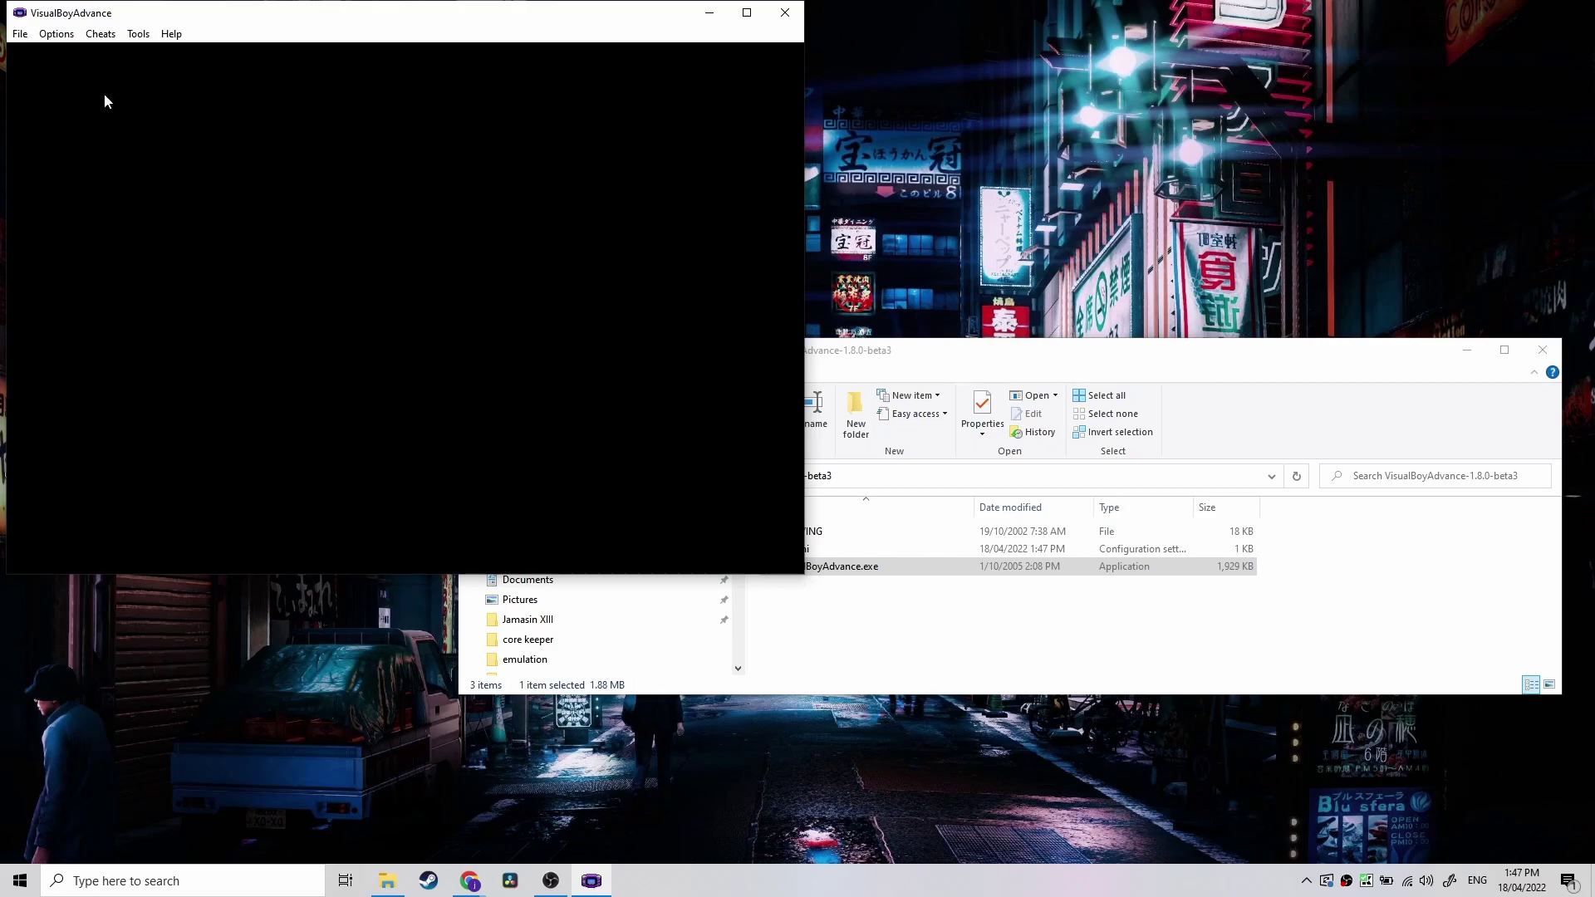
left_click(70, 41)
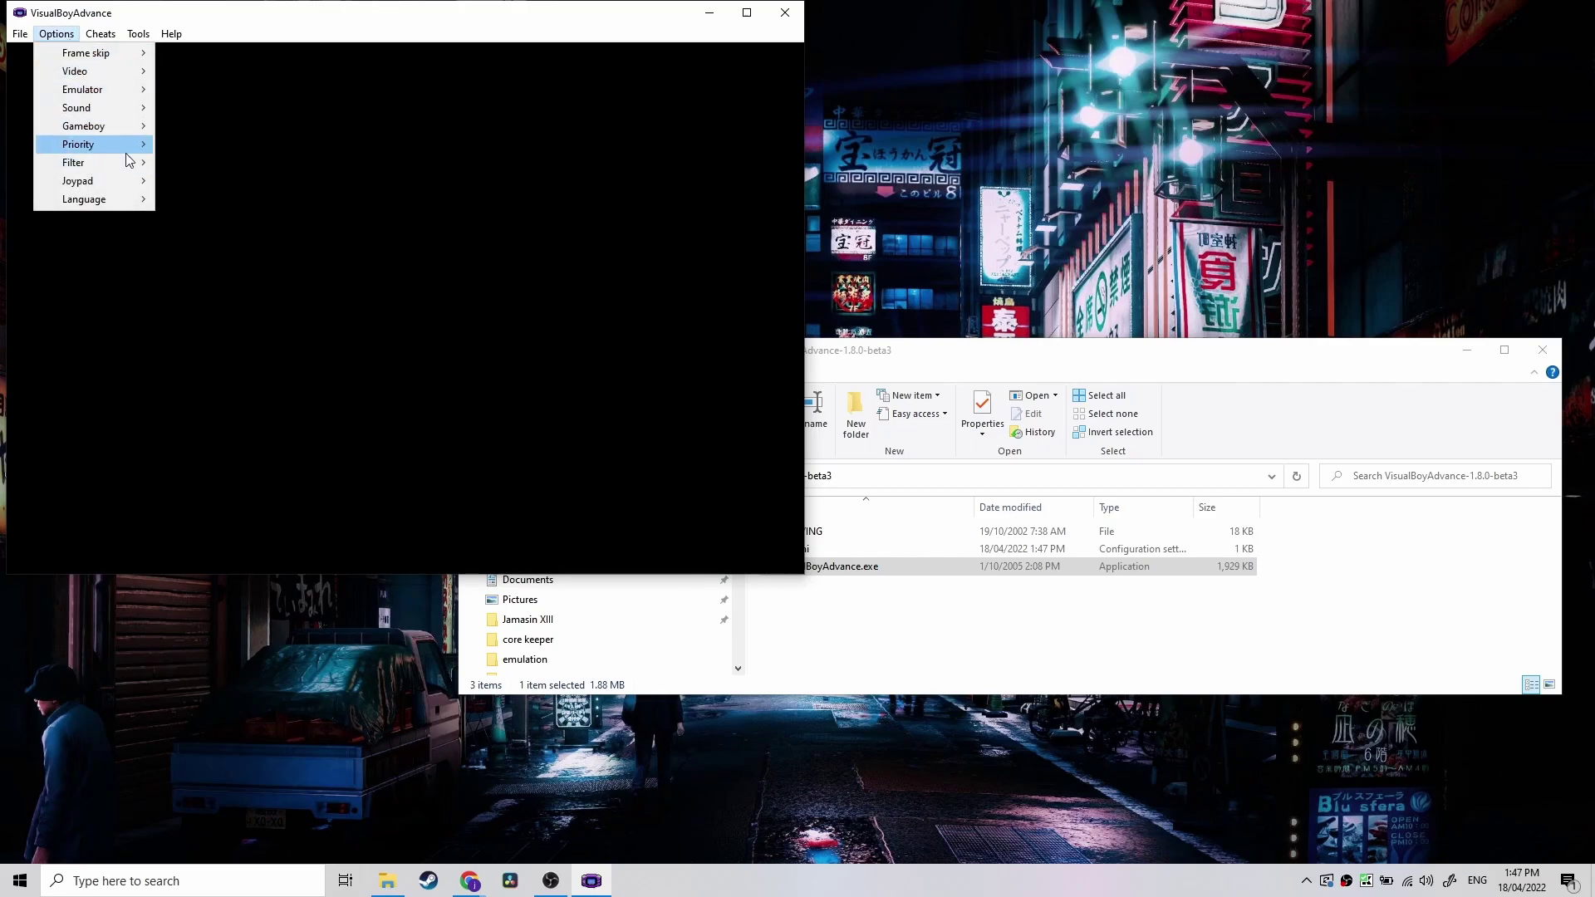
mouse_move(130, 168)
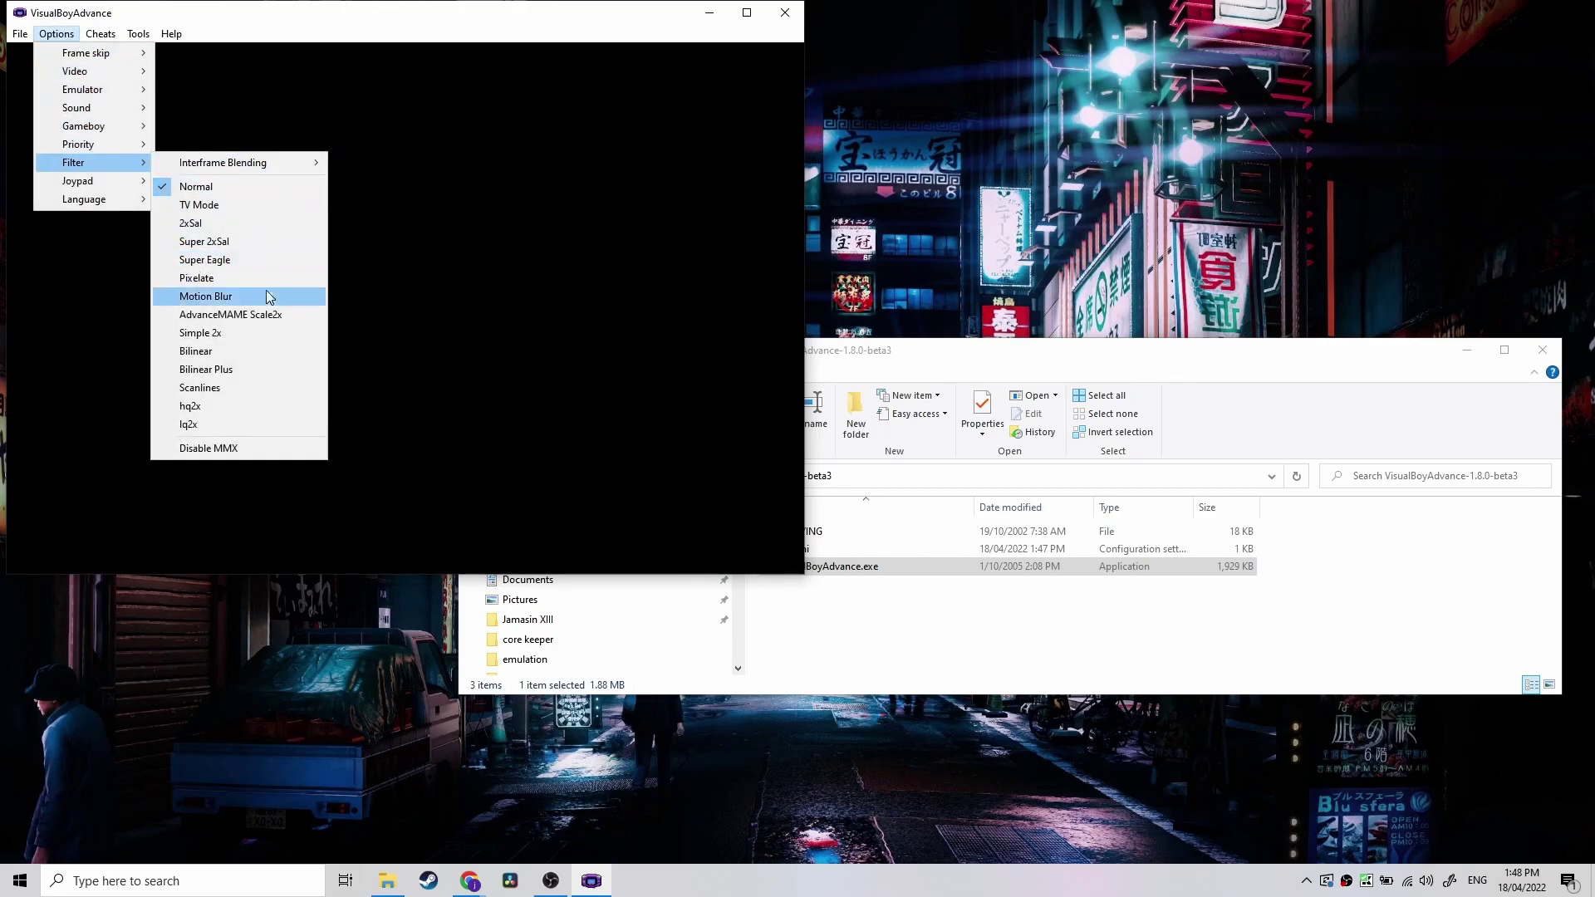
left_click(265, 407)
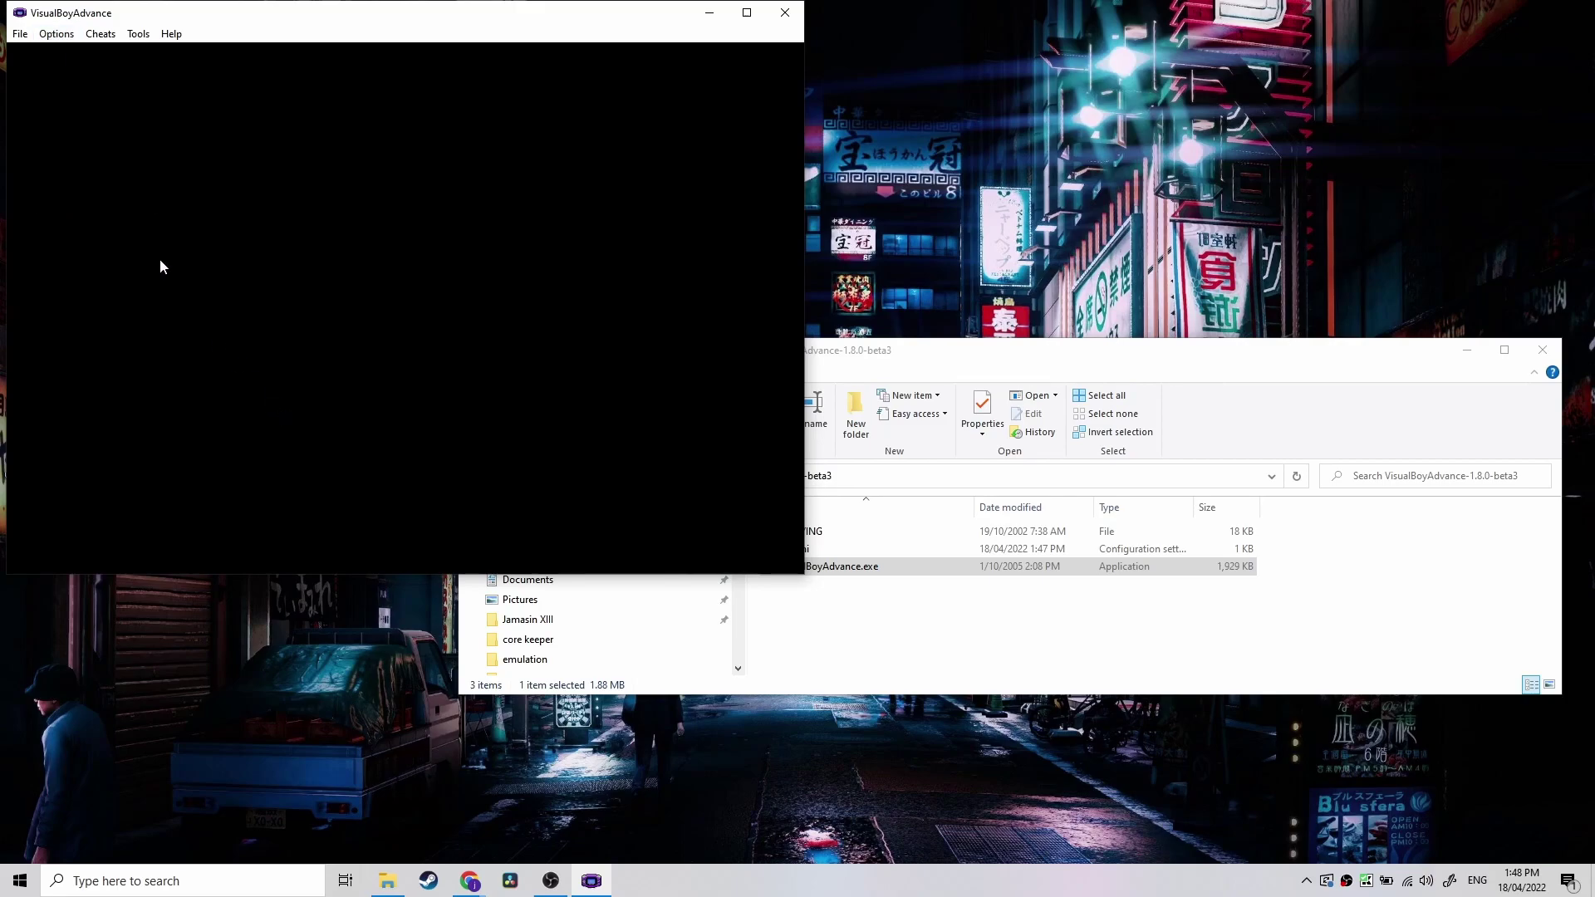
Step: Set the sound sample rate to 44 kHz
left_click(68, 34)
mouse_move(68, 55)
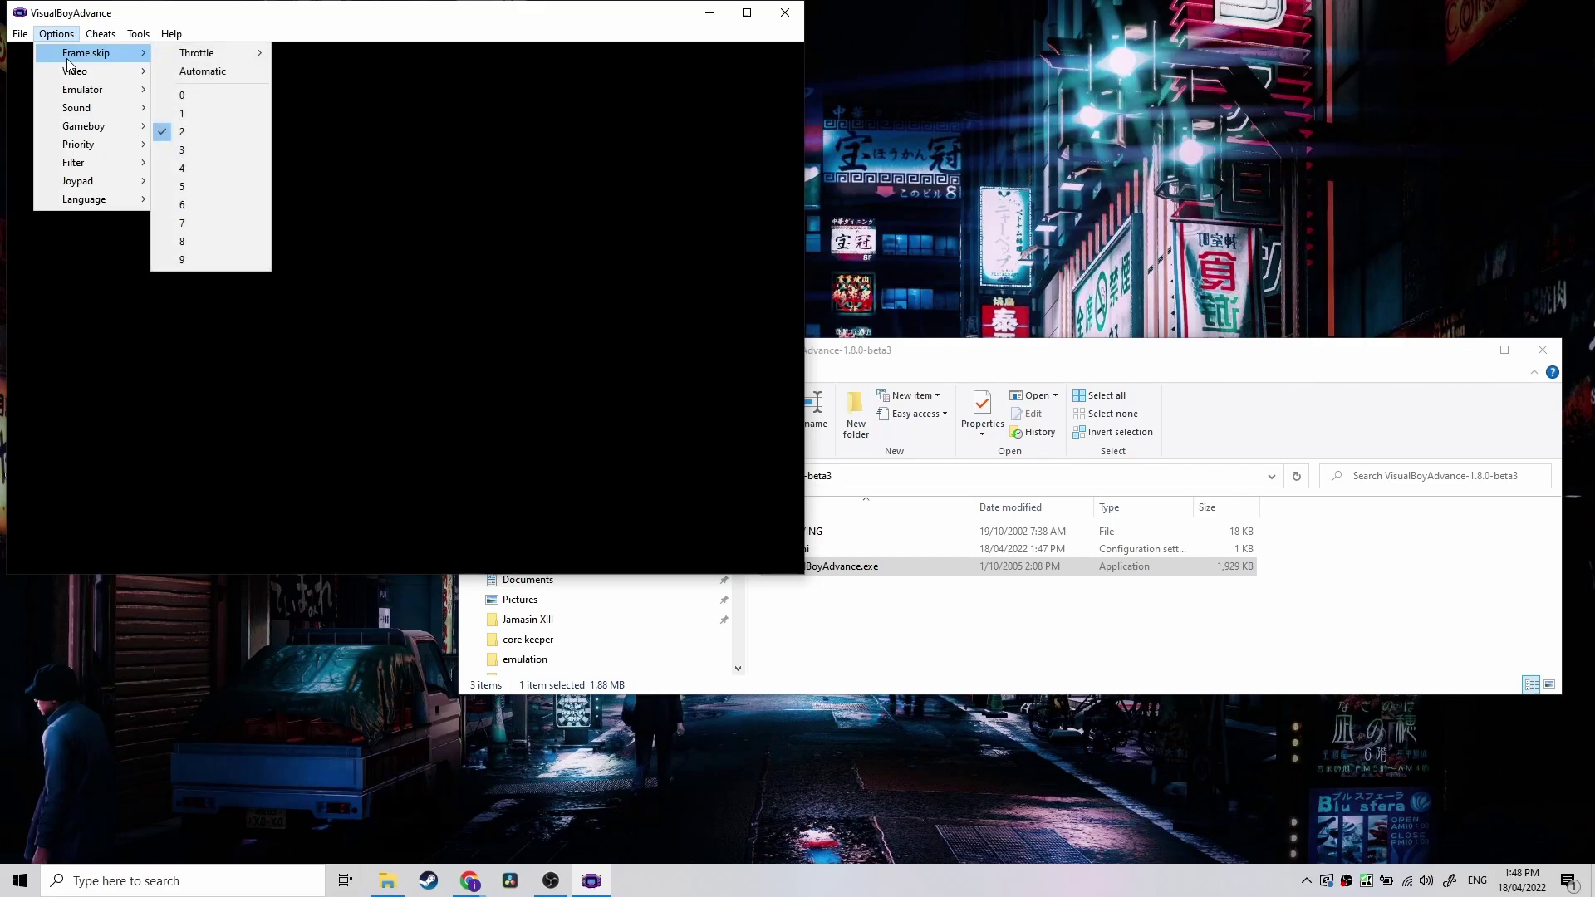
mouse_move(108, 108)
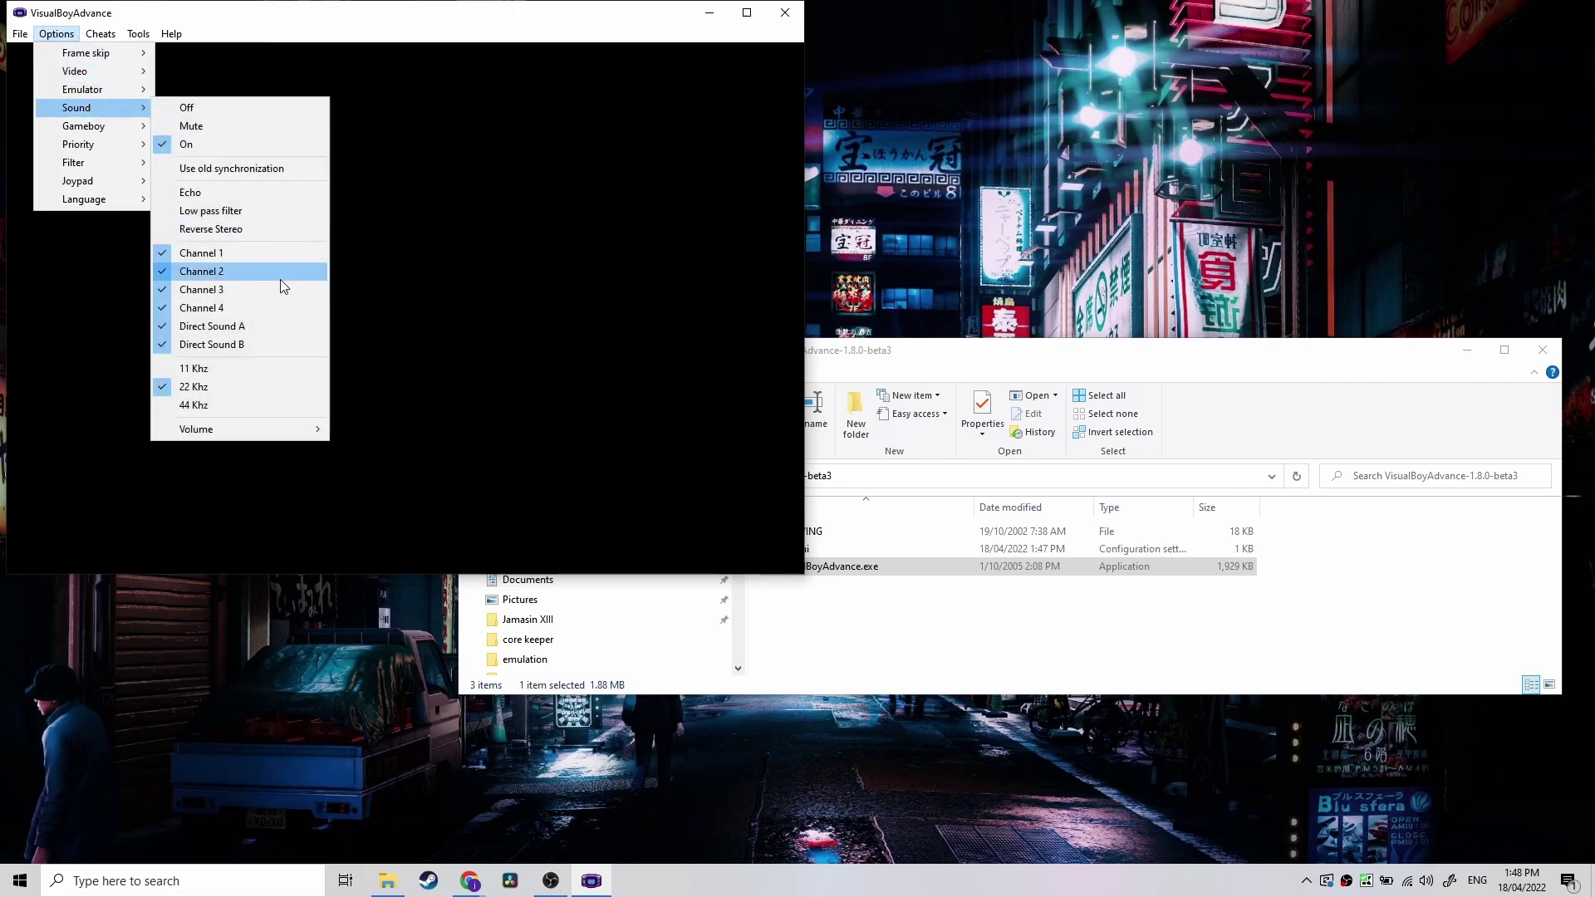
left_click(277, 406)
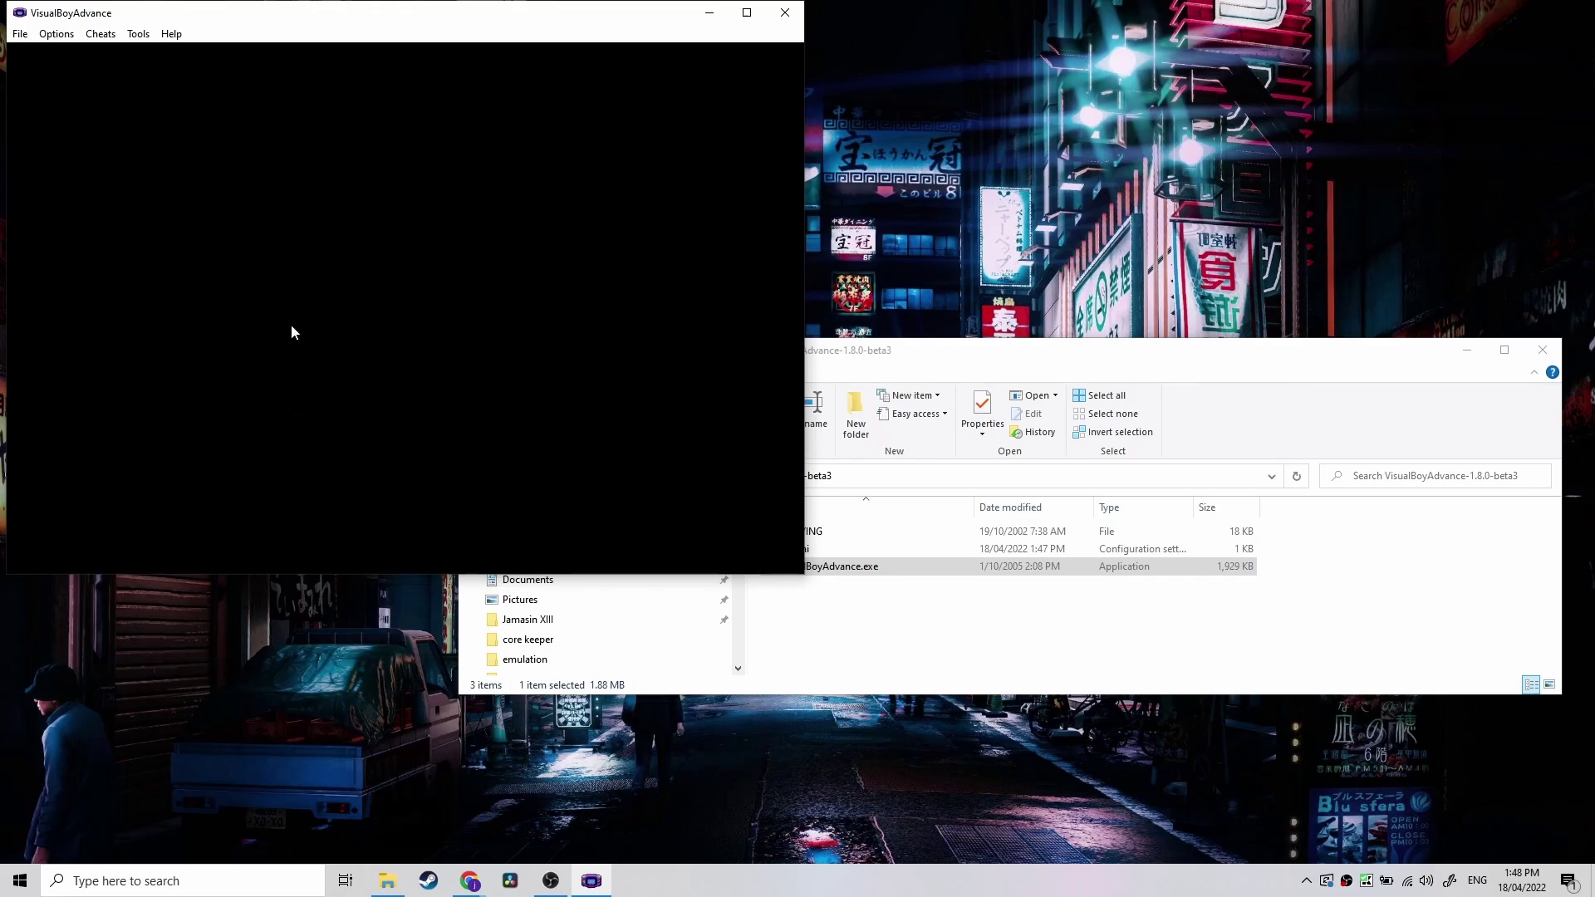
Step: Open the Joypad 1 configuration, review its default key assignments, and close it
left_click(57, 33)
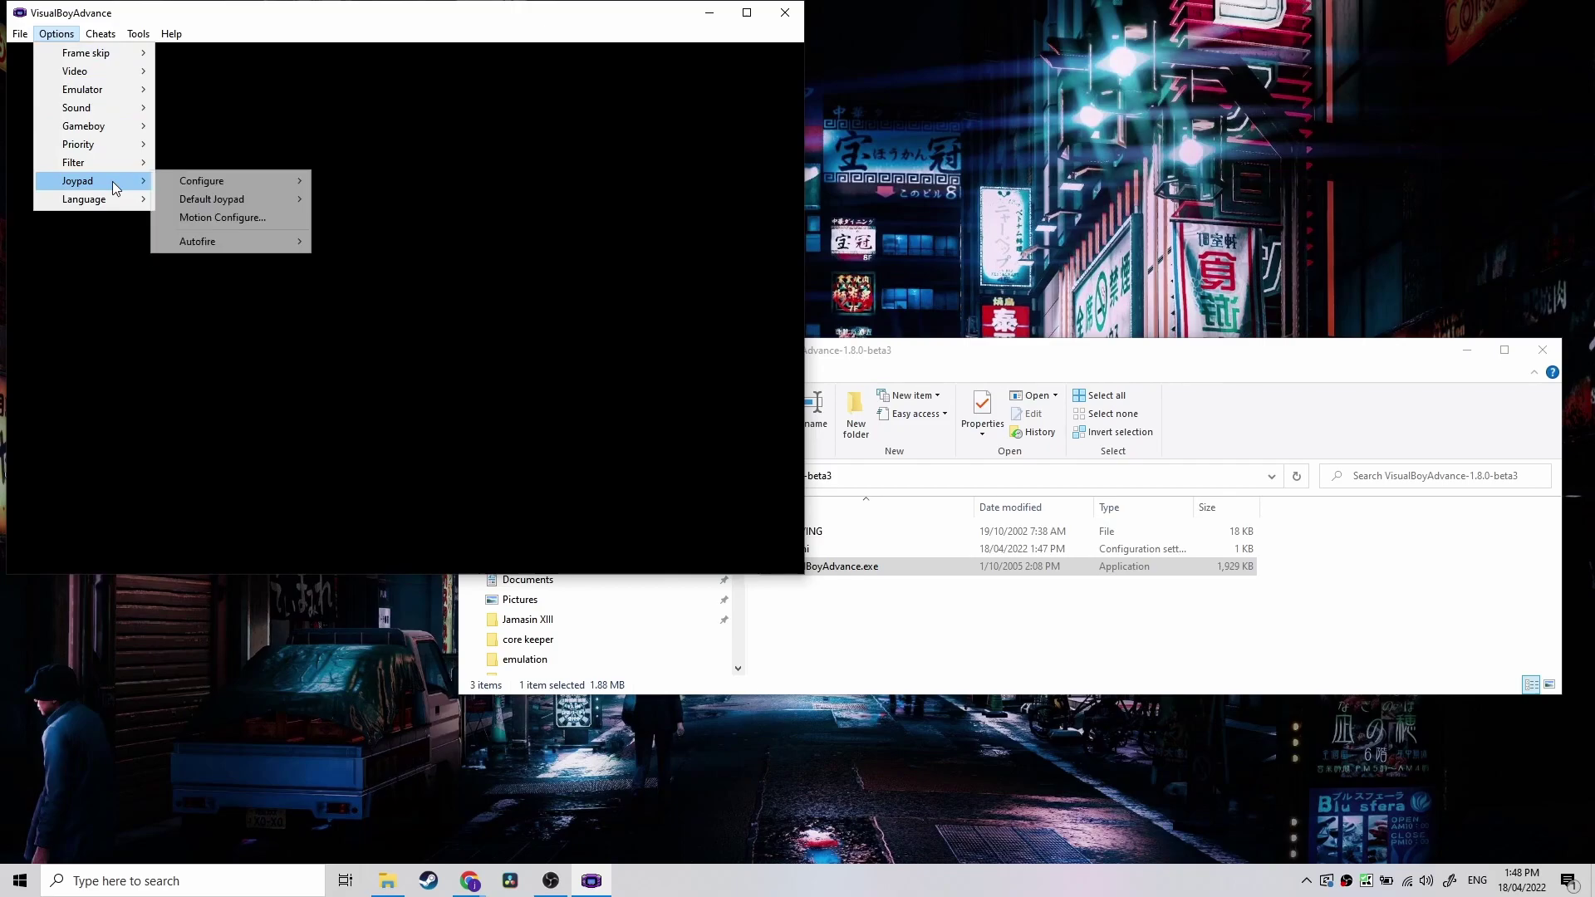
mouse_move(229, 182)
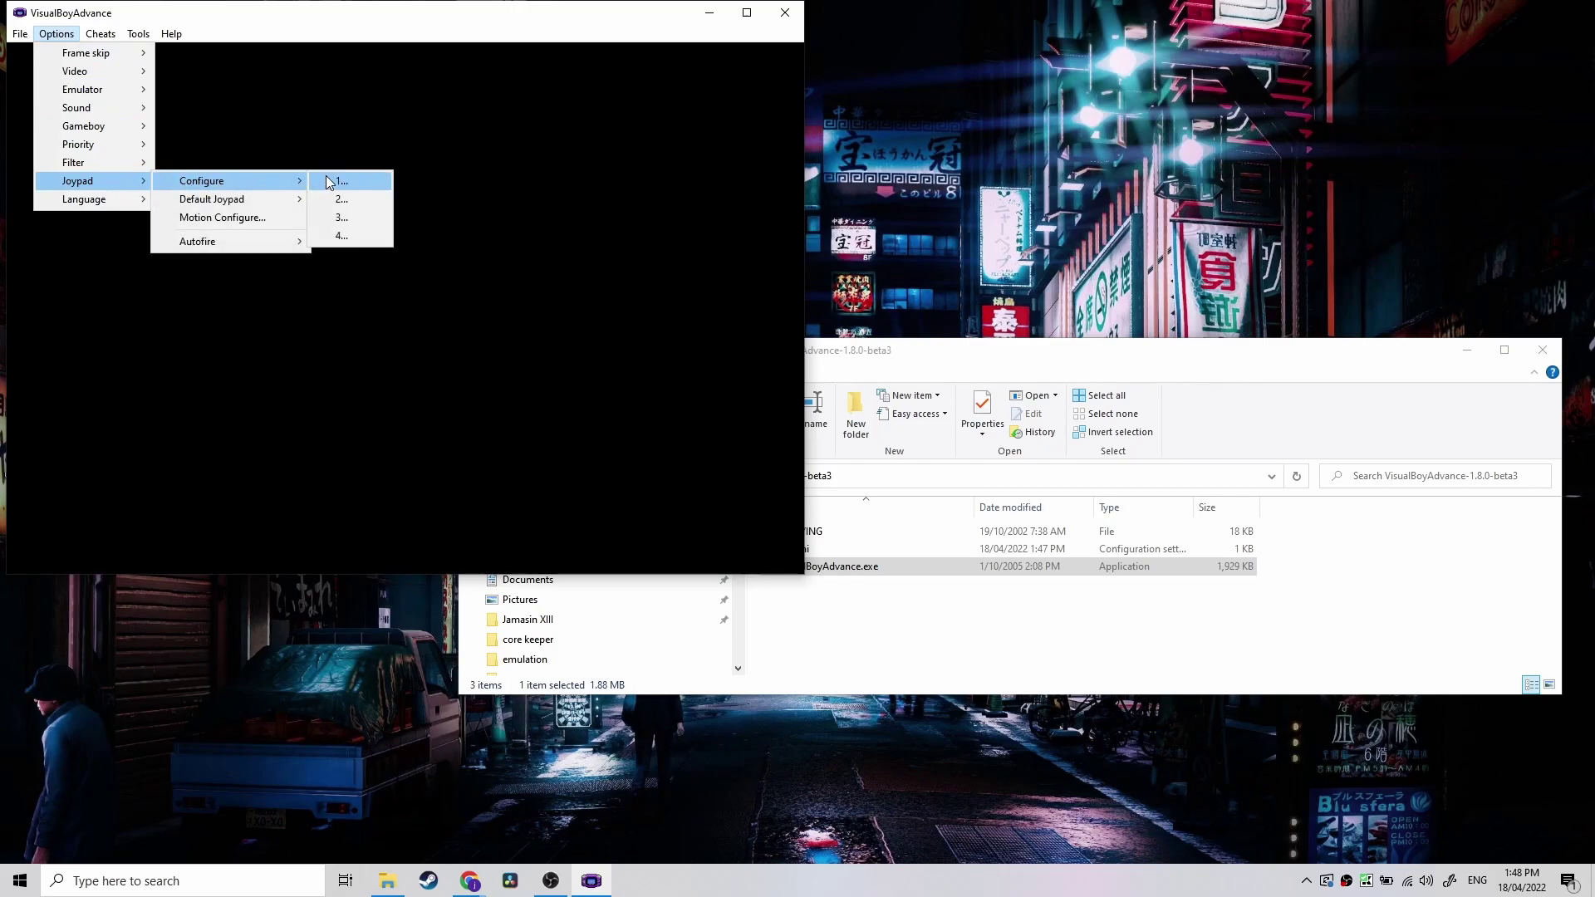
left_click(378, 183)
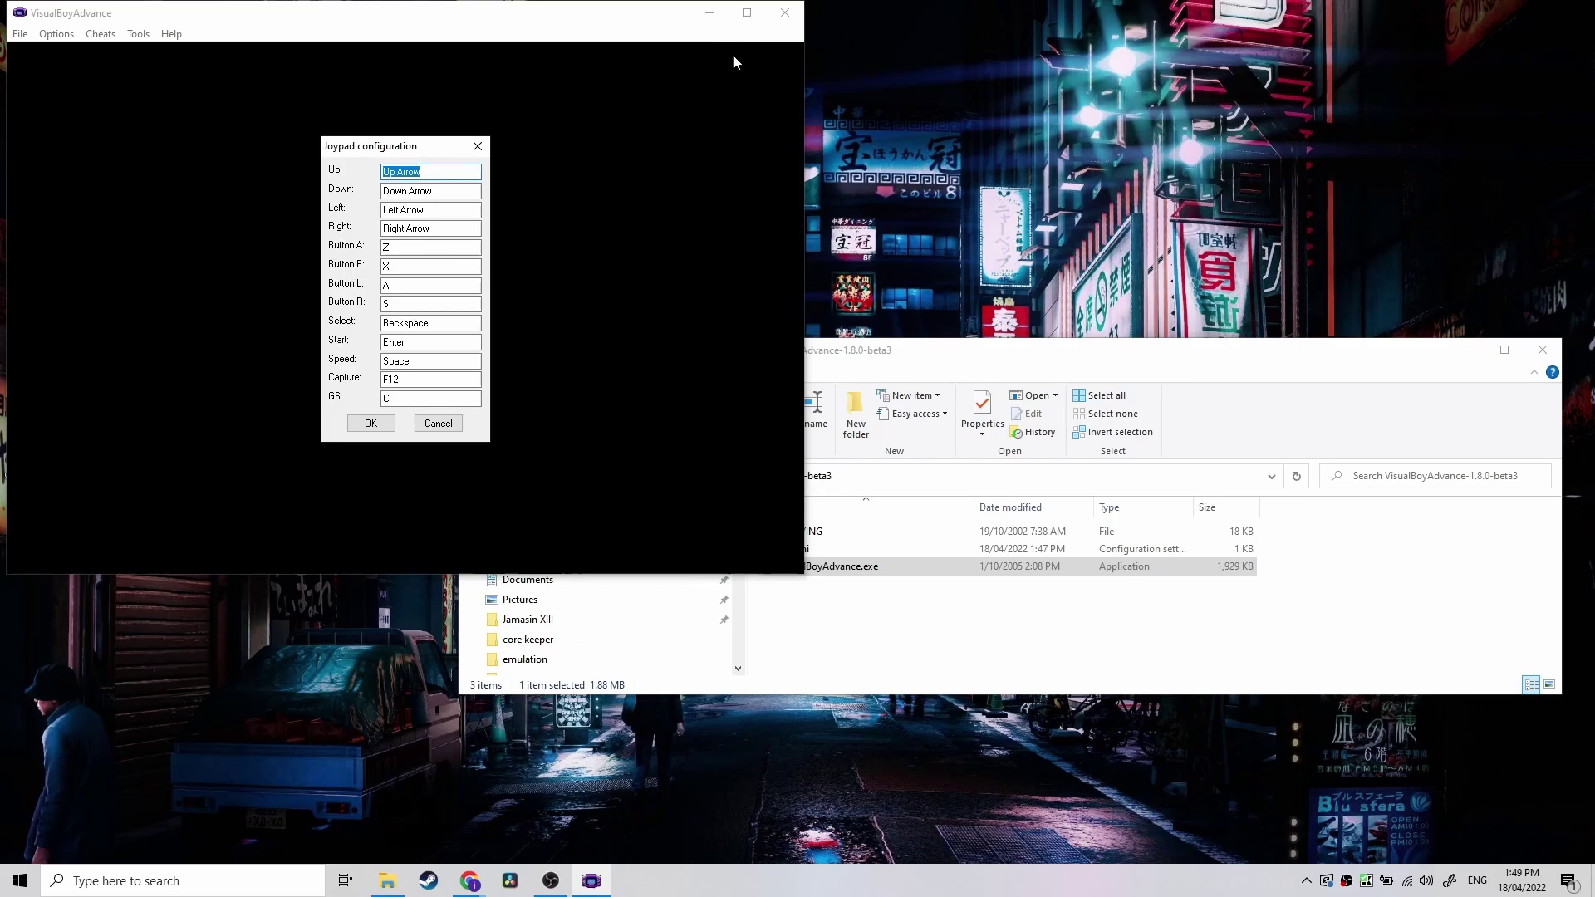
key("Return")
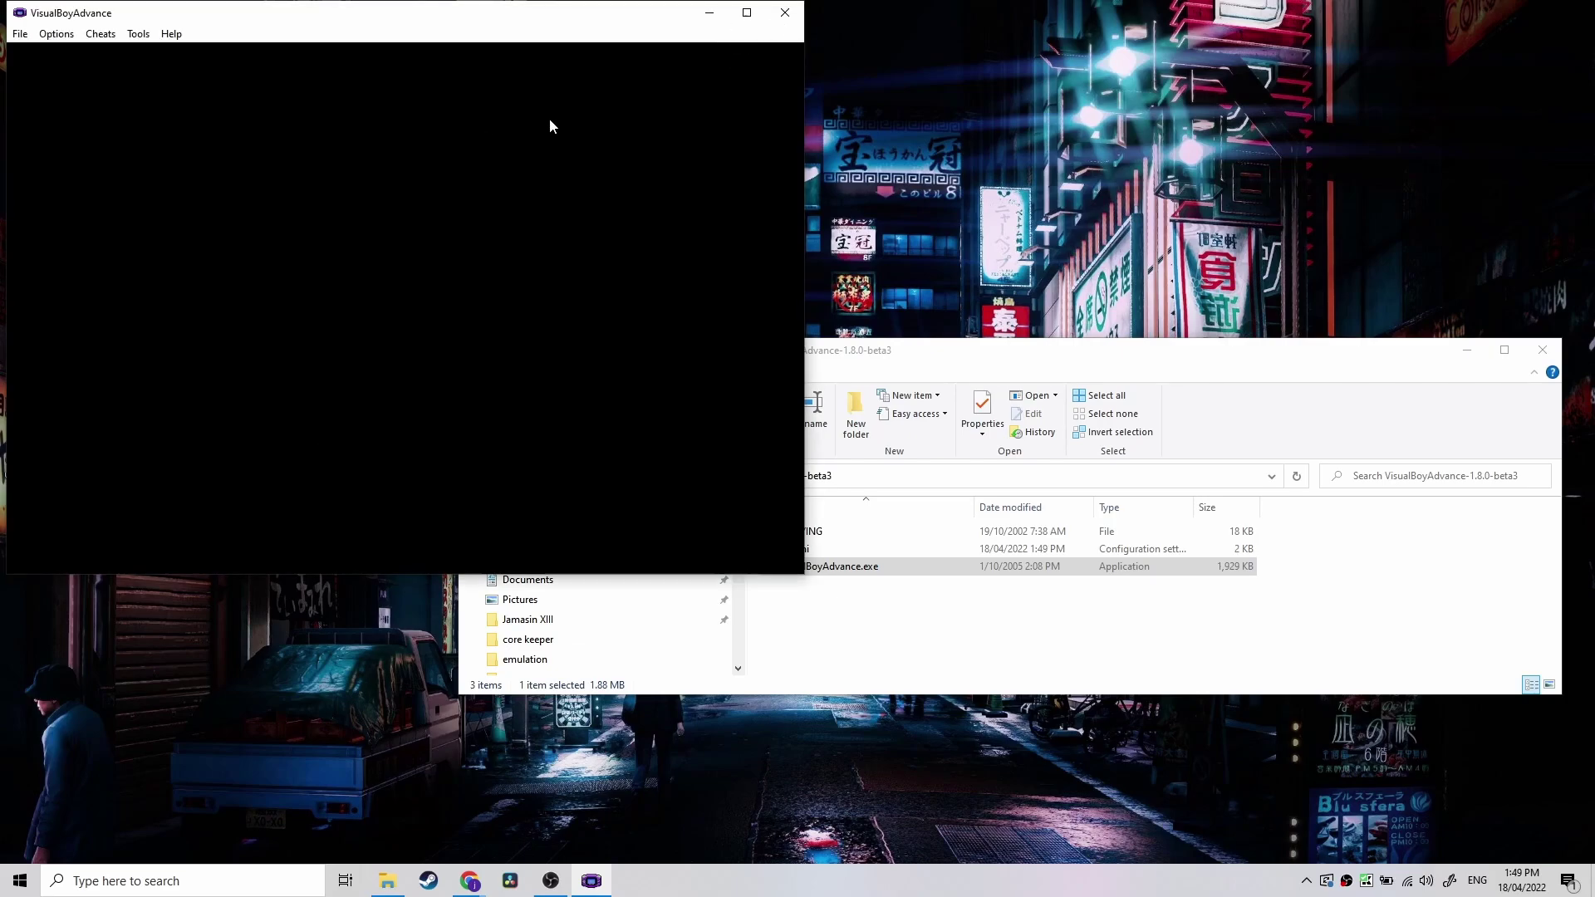
Step: Assign joypad 1's directions and A, B, L, R, Select, Start to the controller's hat and Buttons 1–9
left_click(56, 35)
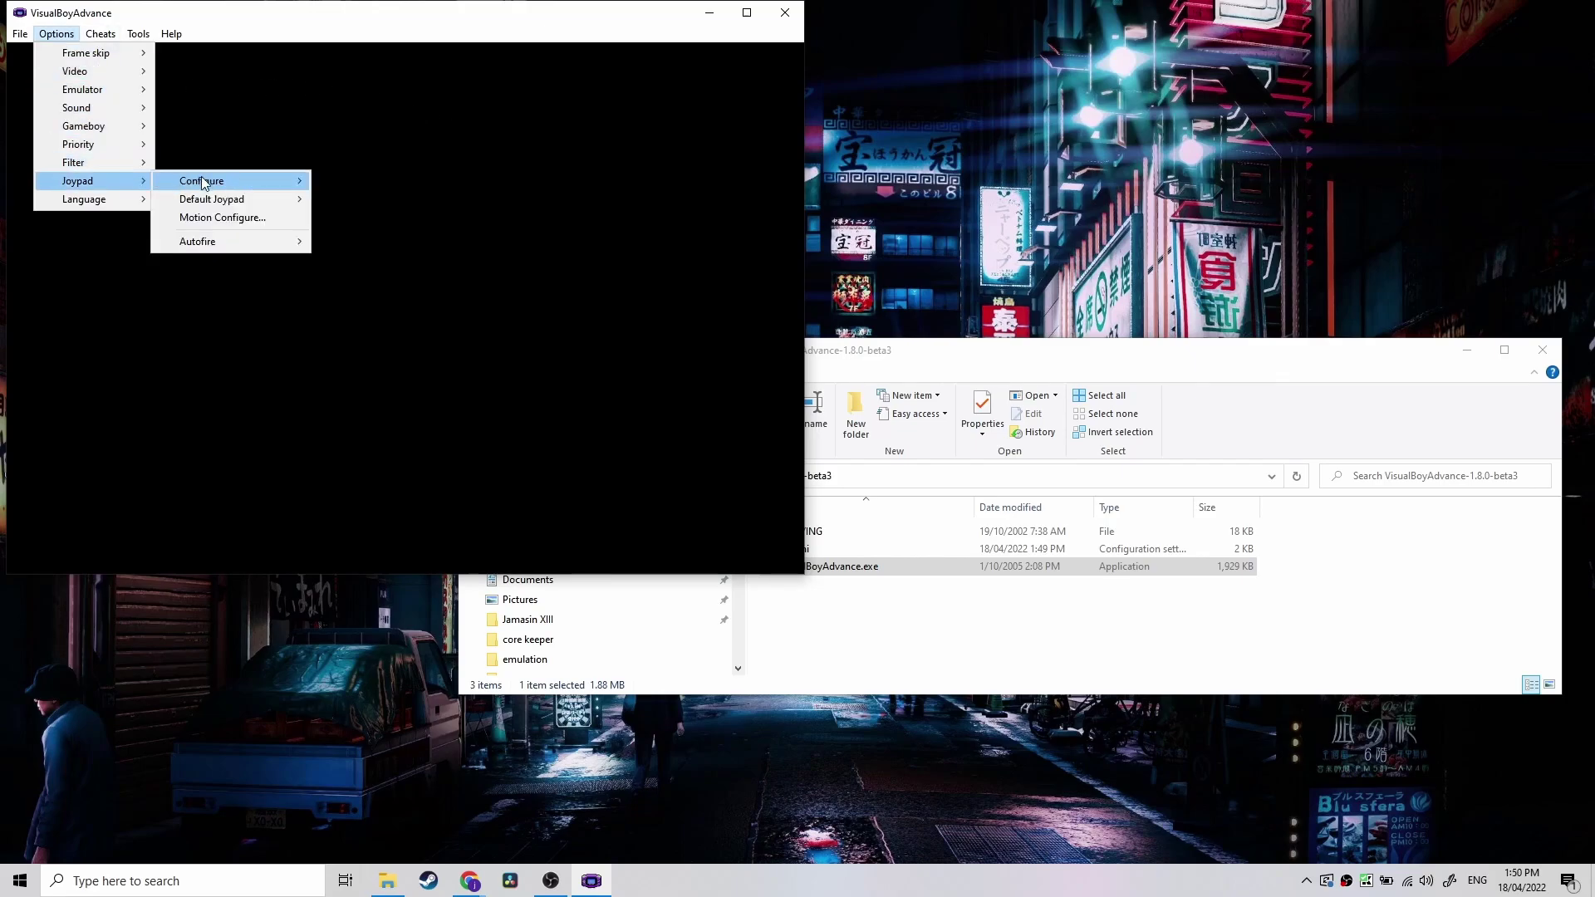
left_click(340, 184)
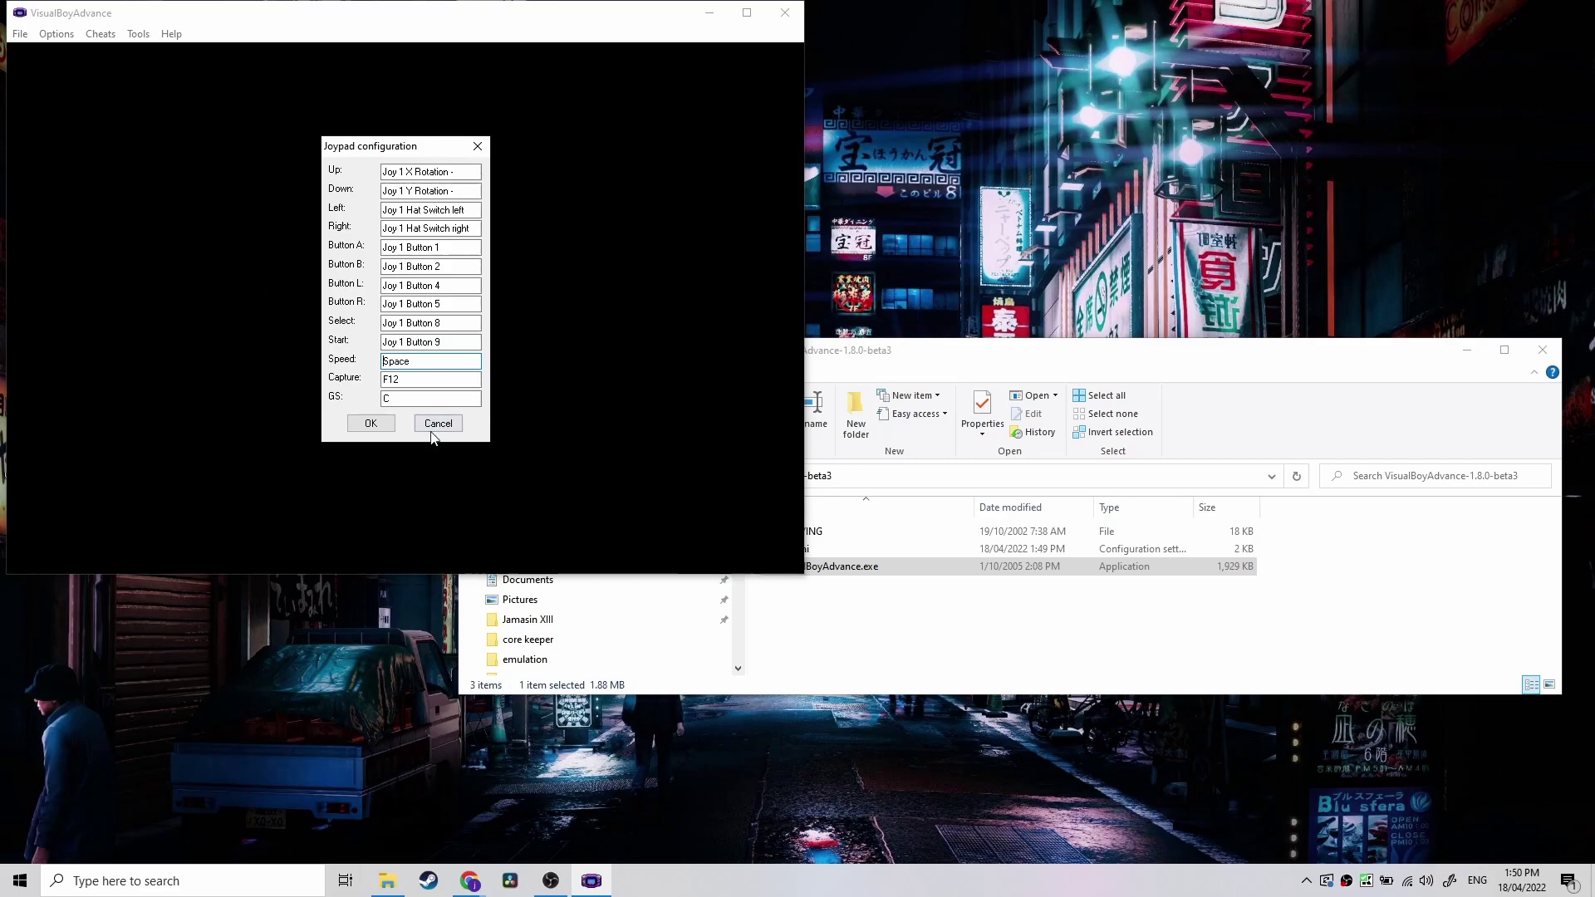
left_click(375, 424)
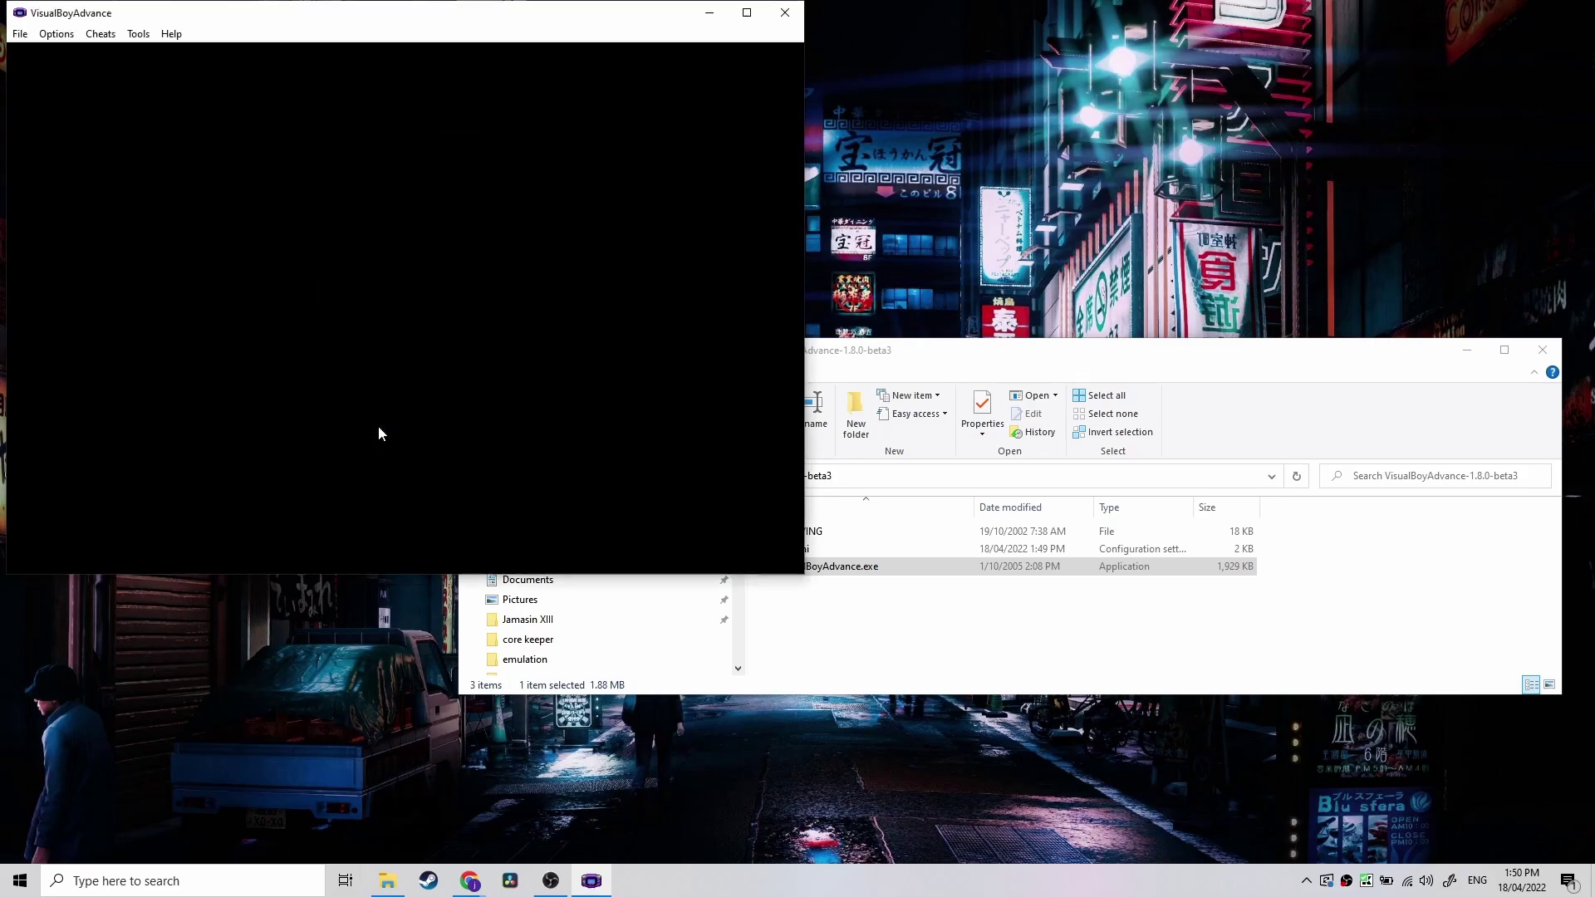
Step: Load the Mega Man Battle Network 6 - Cybeast Falzar ROM from Stand Alone Emulators > Roms > Nintendo > Gameboy Advance
left_click(18, 33)
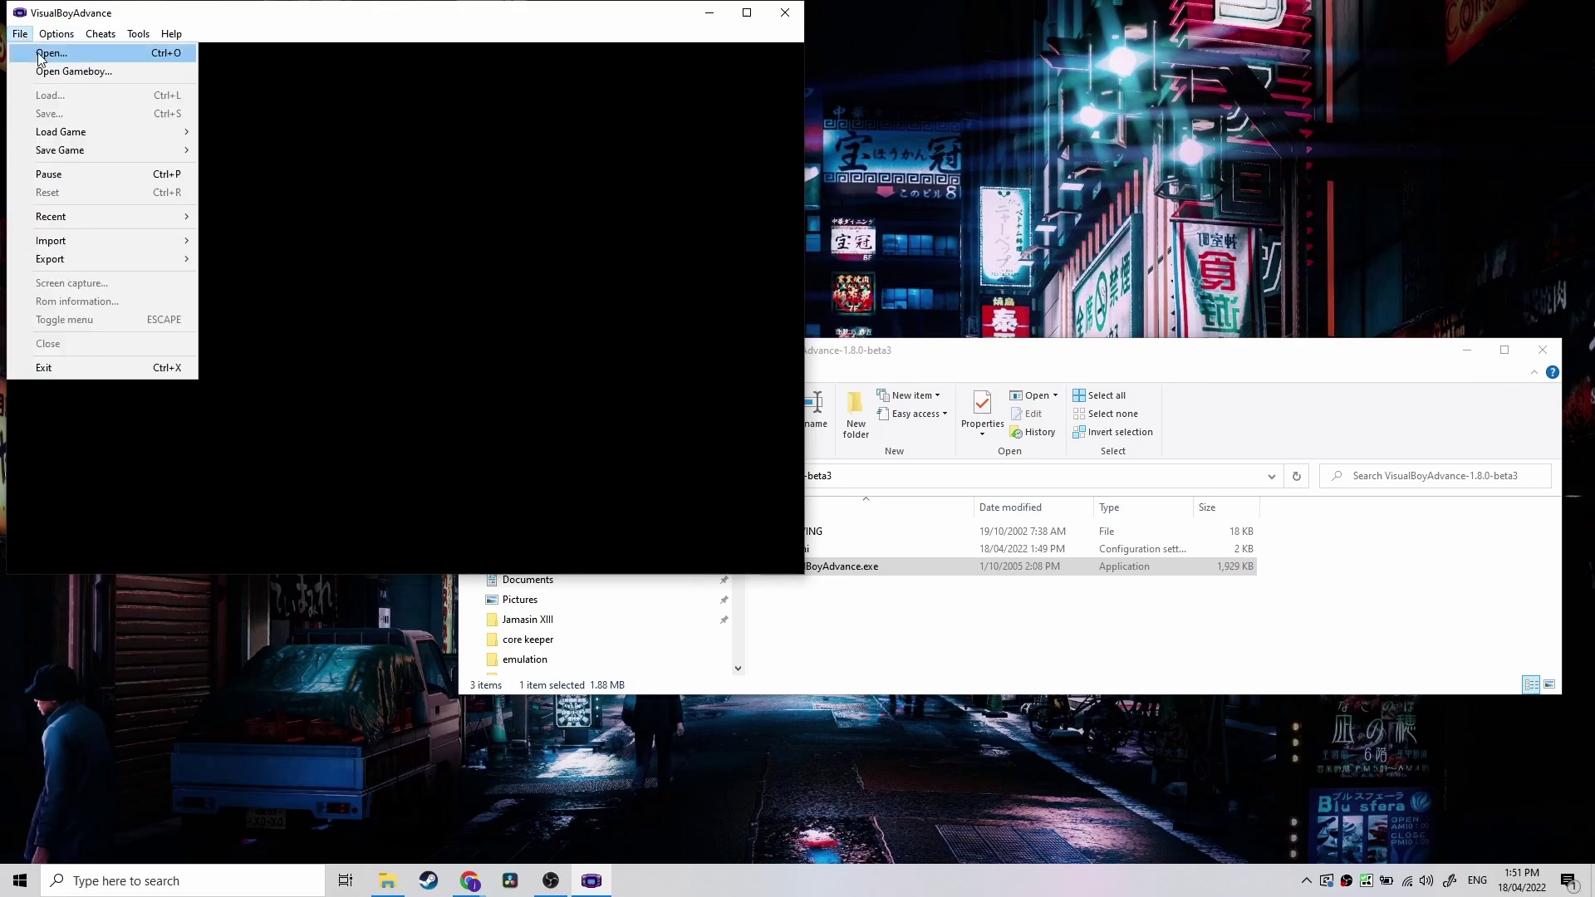
left_click(49, 52)
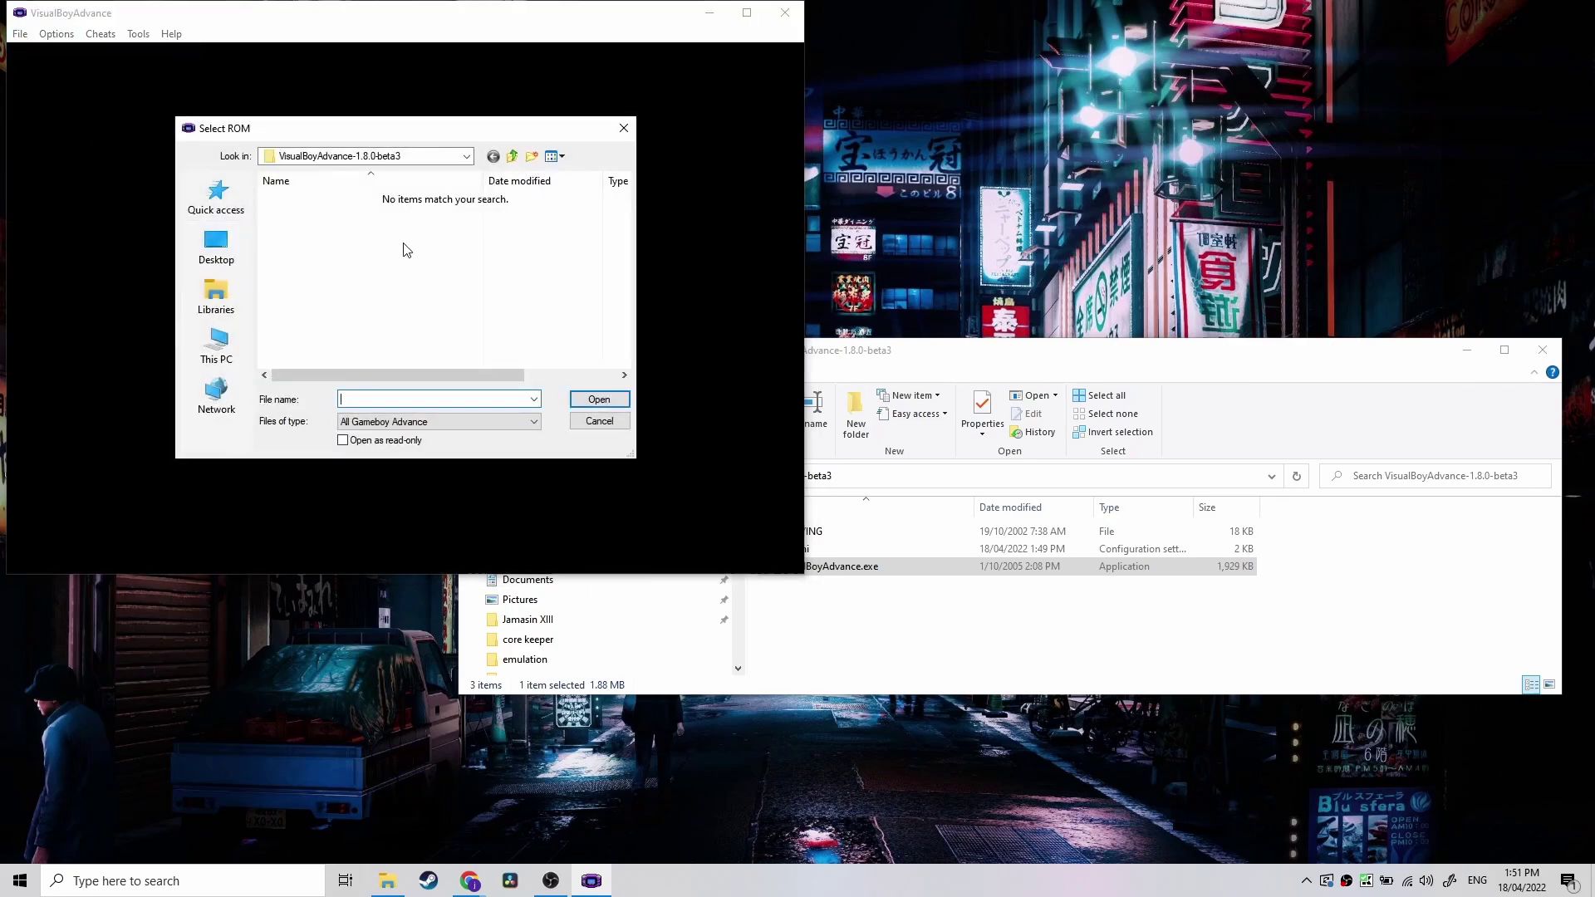
left_click(465, 157)
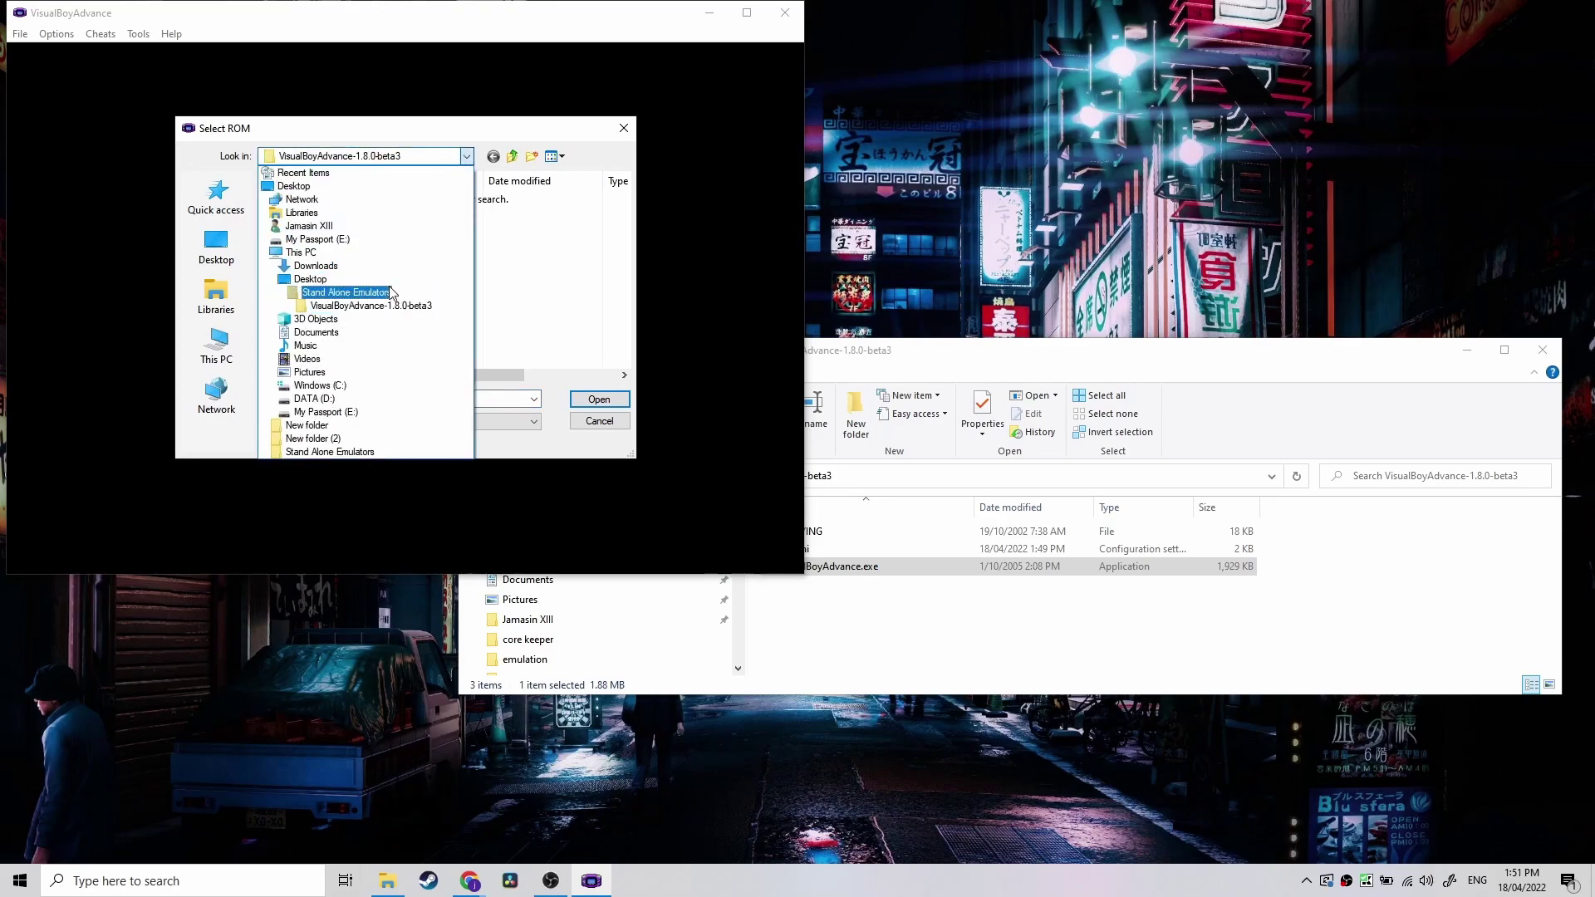
left_click(347, 292)
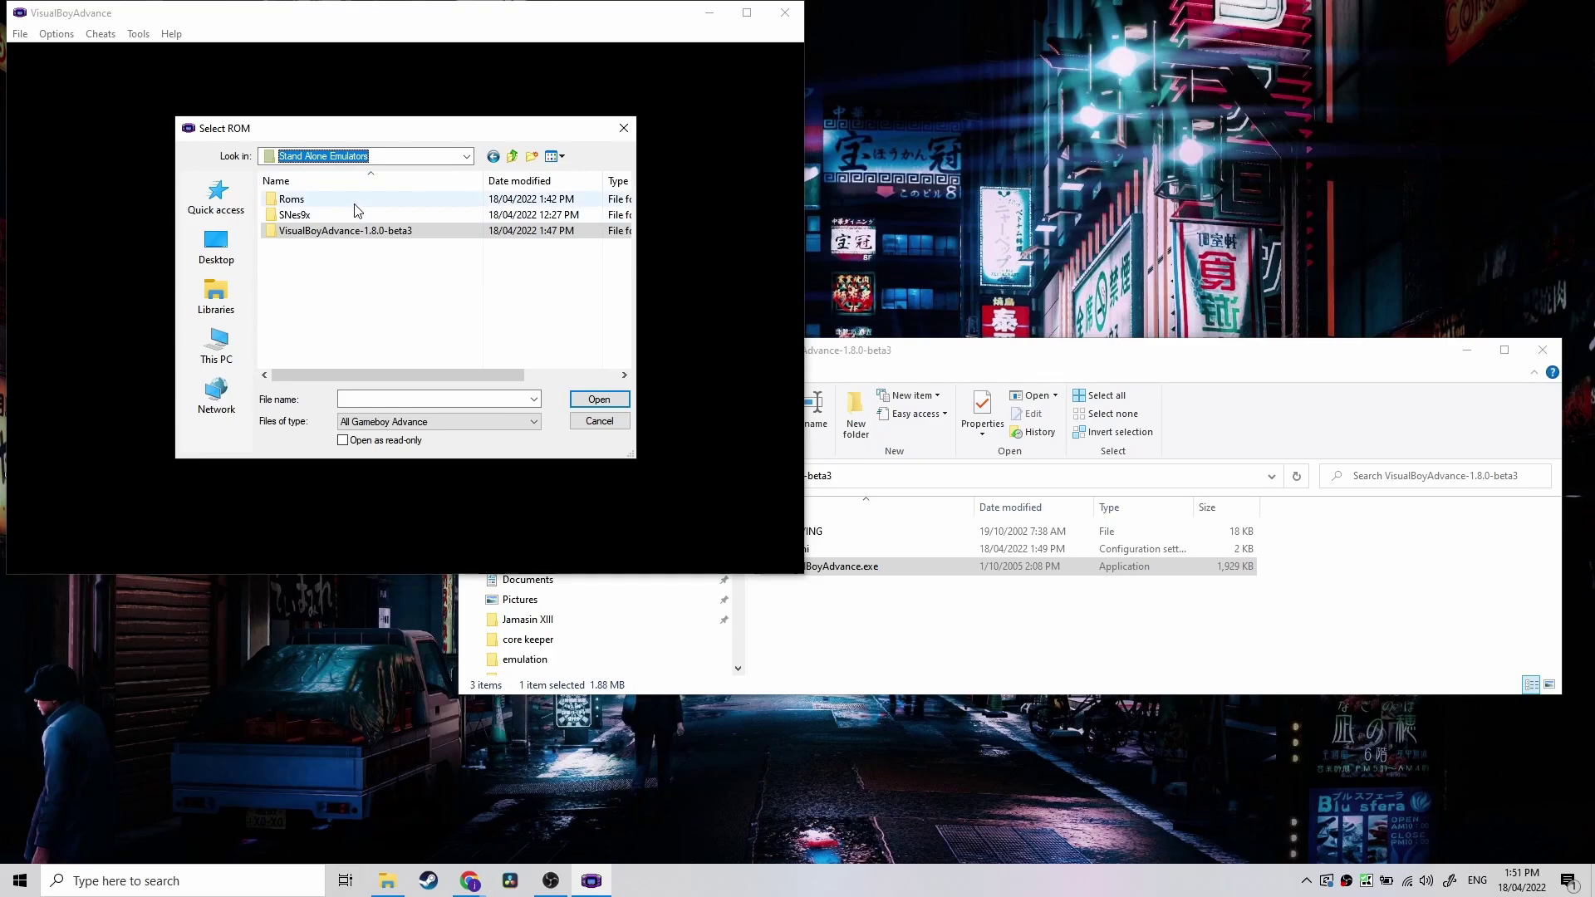
double_click(353, 202)
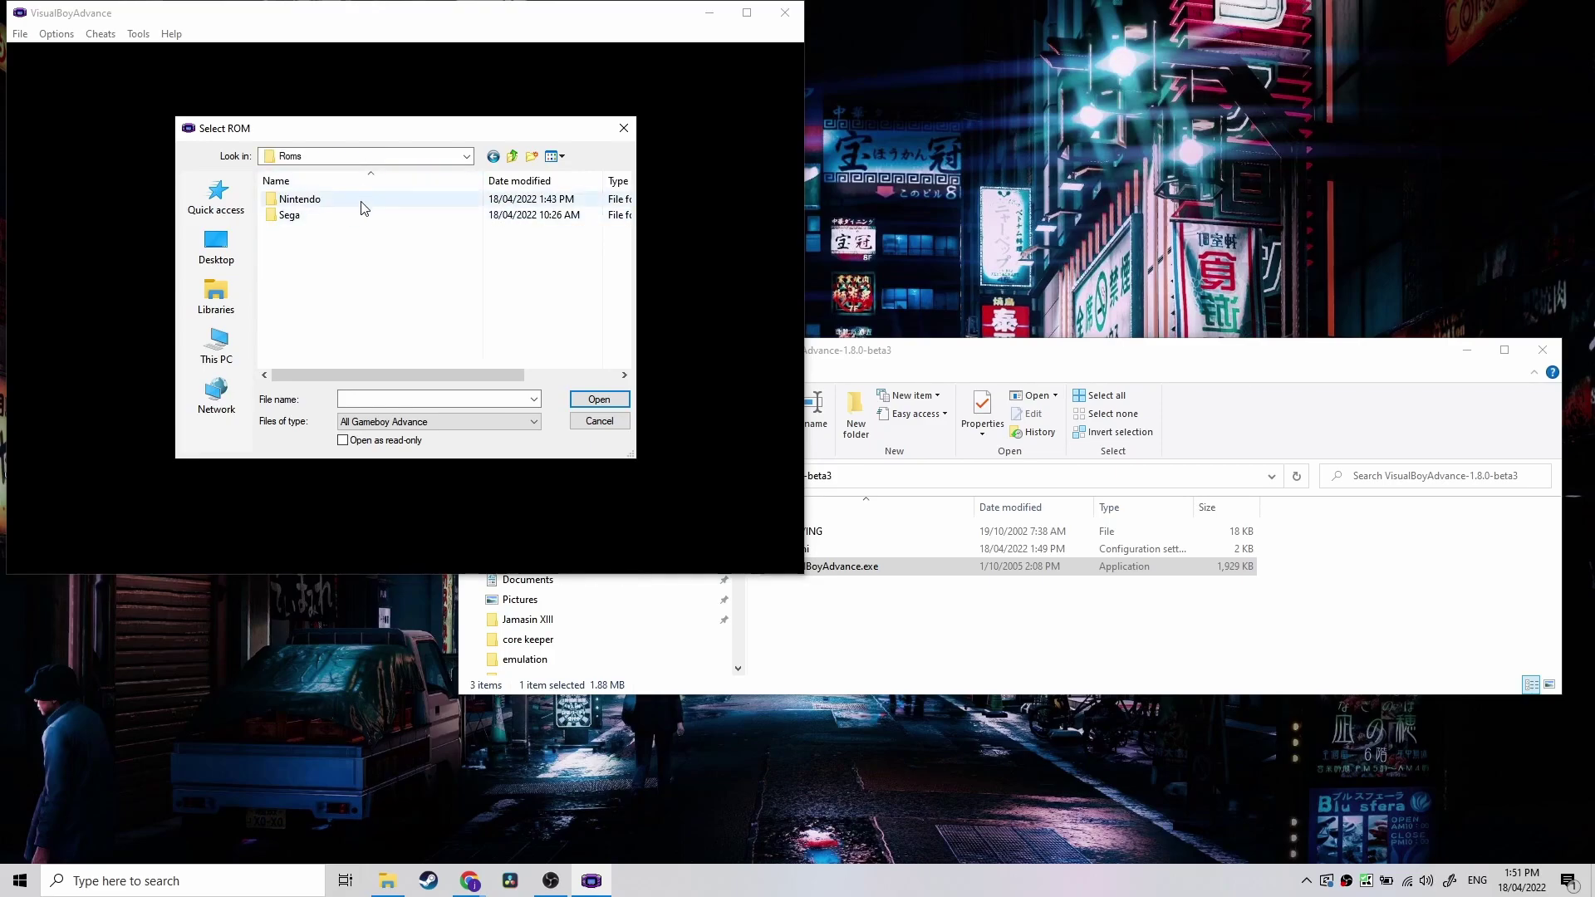
double_click(364, 203)
double_click(362, 201)
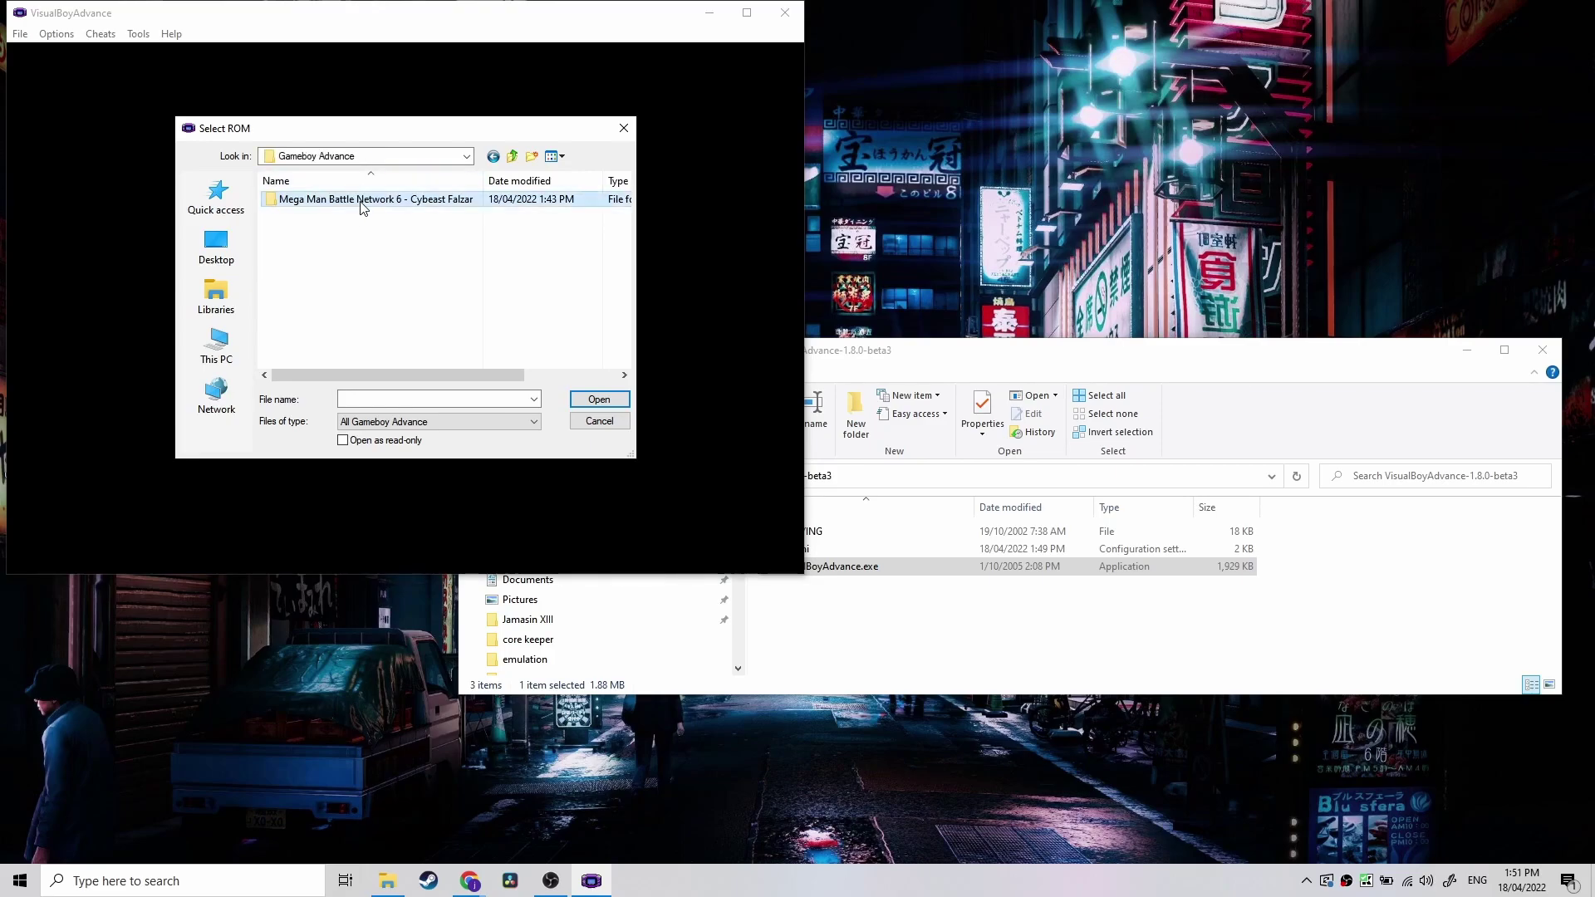
double_click(362, 201)
left_click(362, 201)
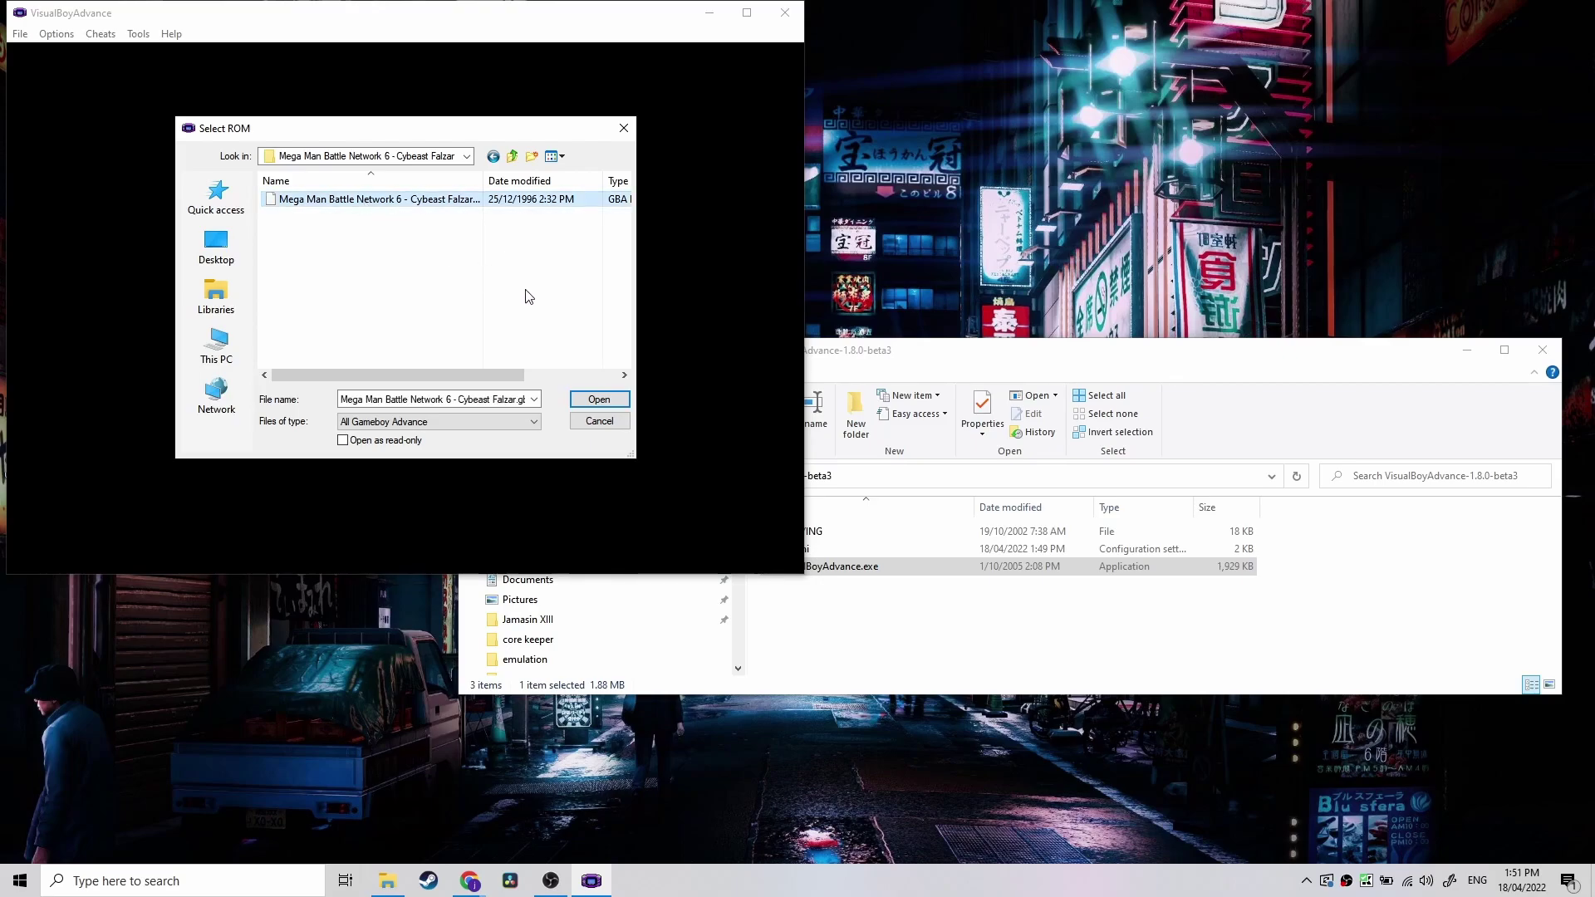
key("Return")
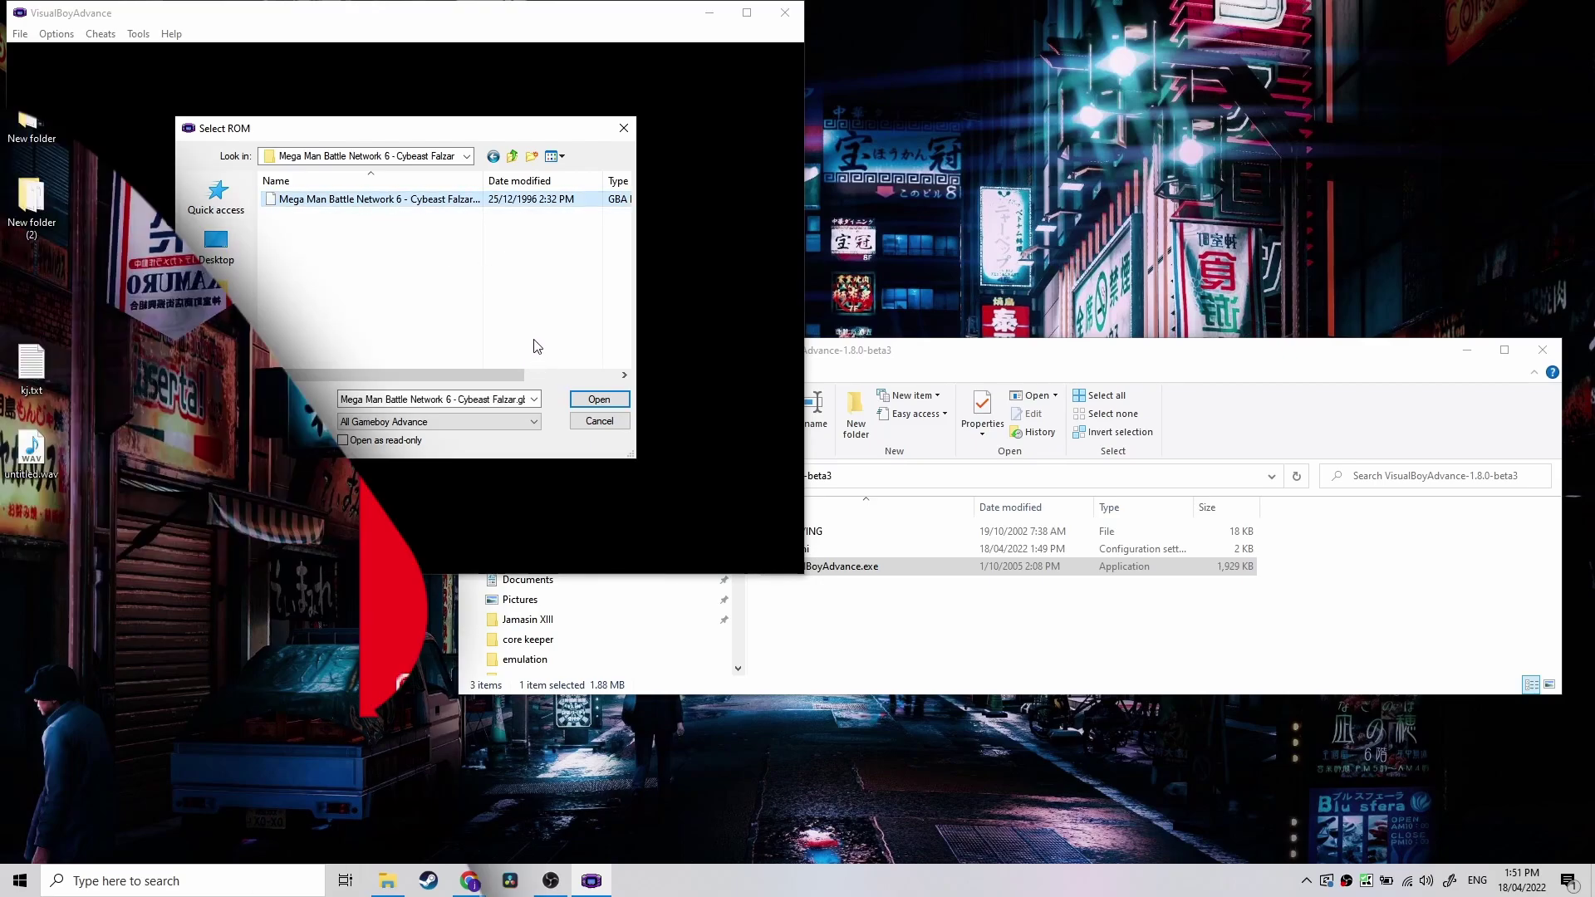
Step: Start a NEW GAME from the title screen and advance six lines of opening dialogue
key("Return")
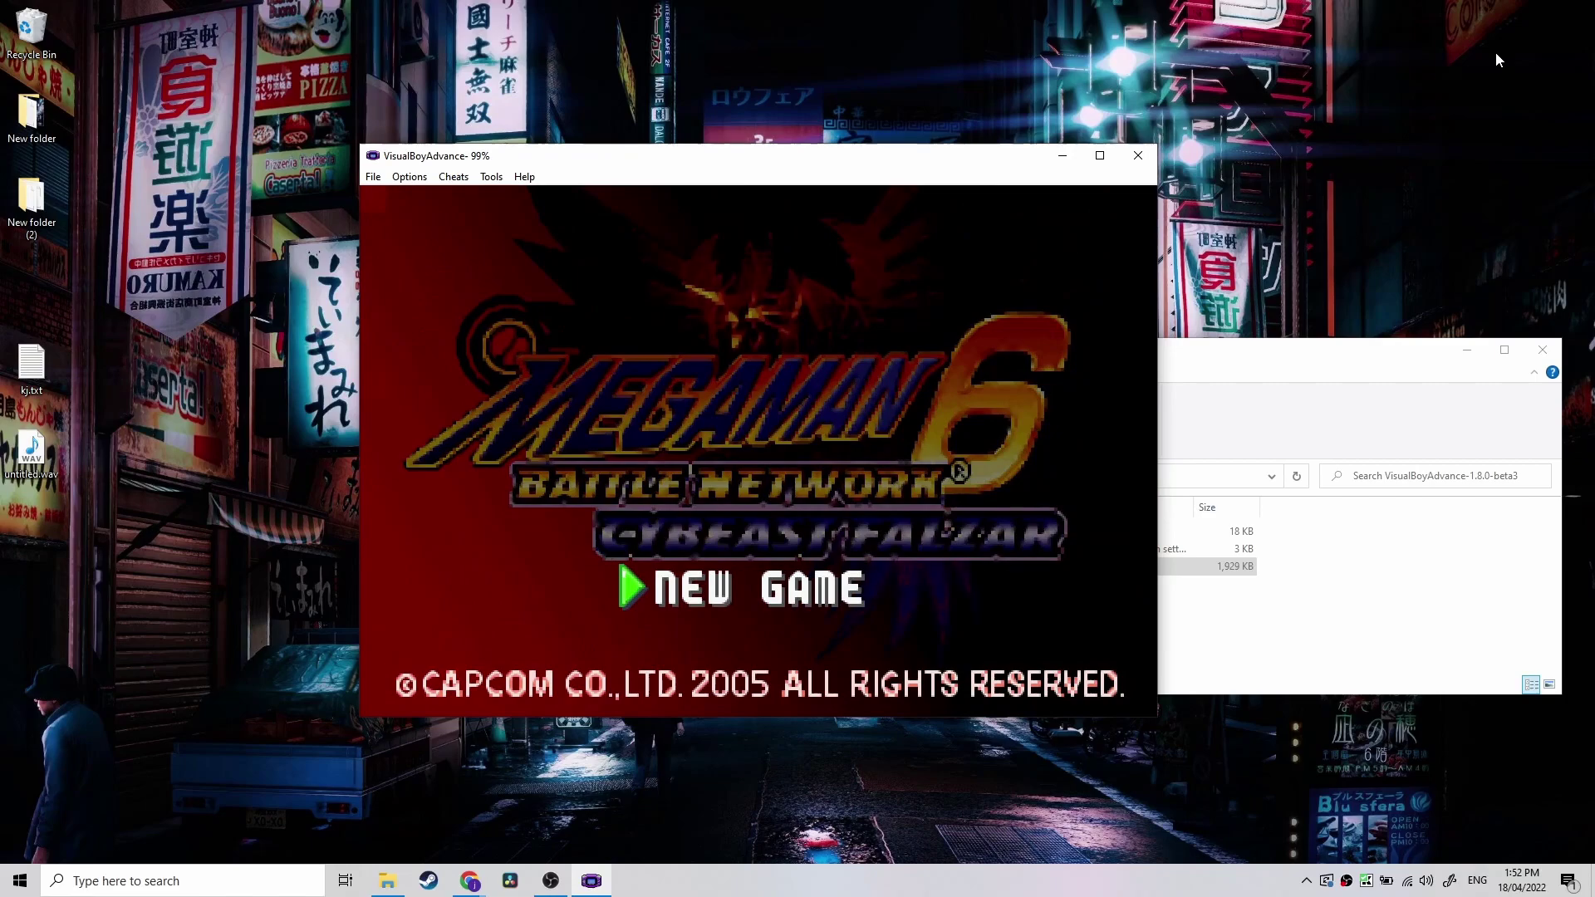
key("Return")
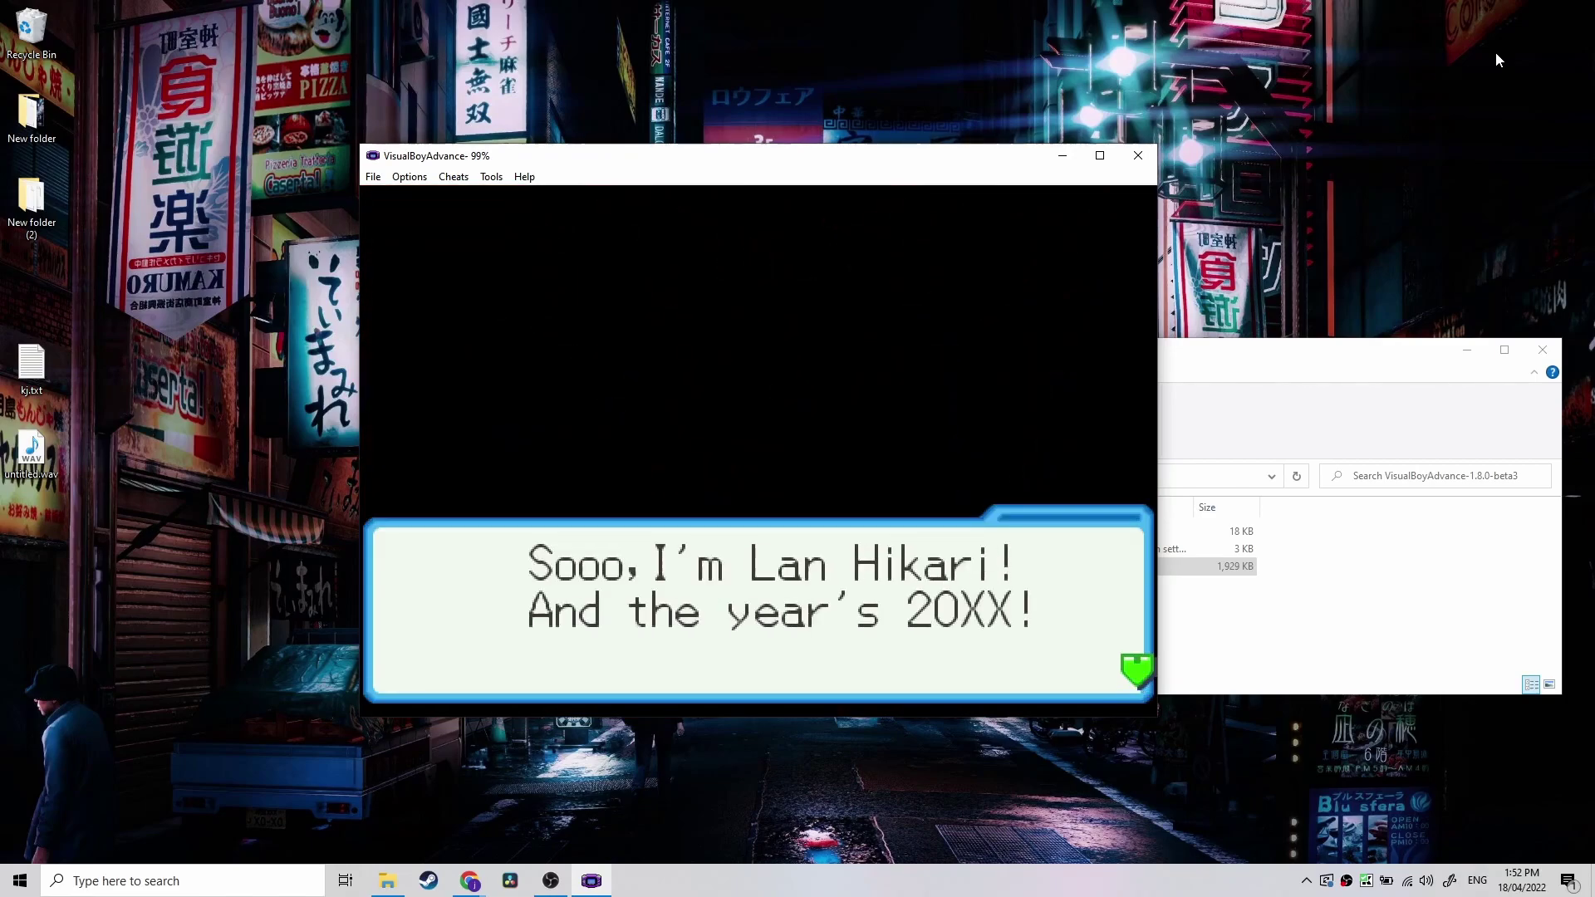
key("z")
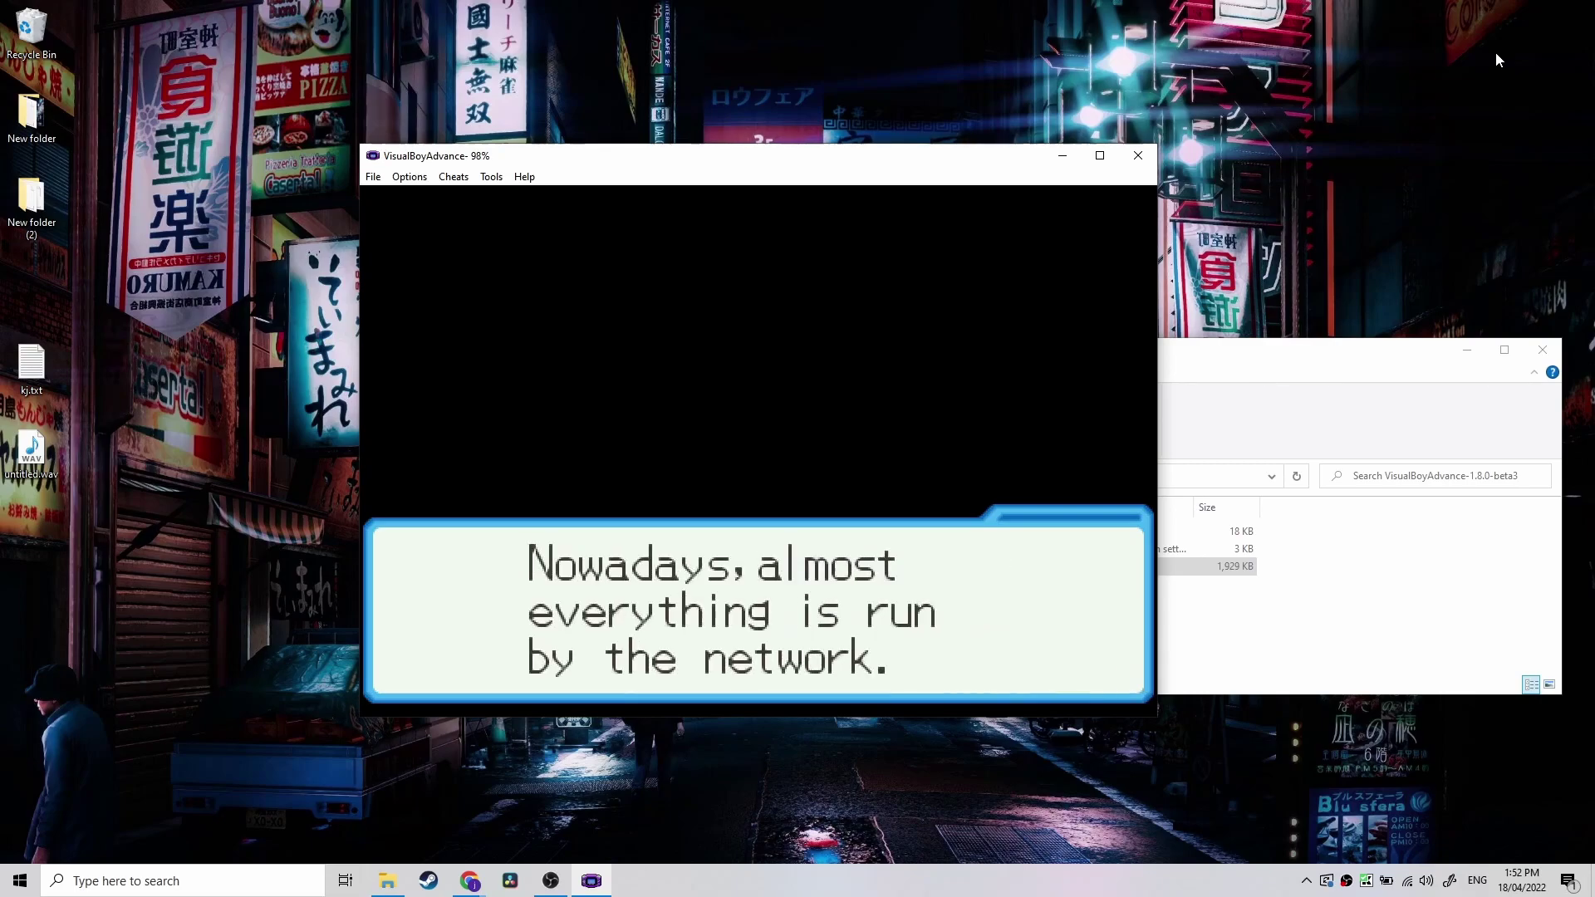
key("z")
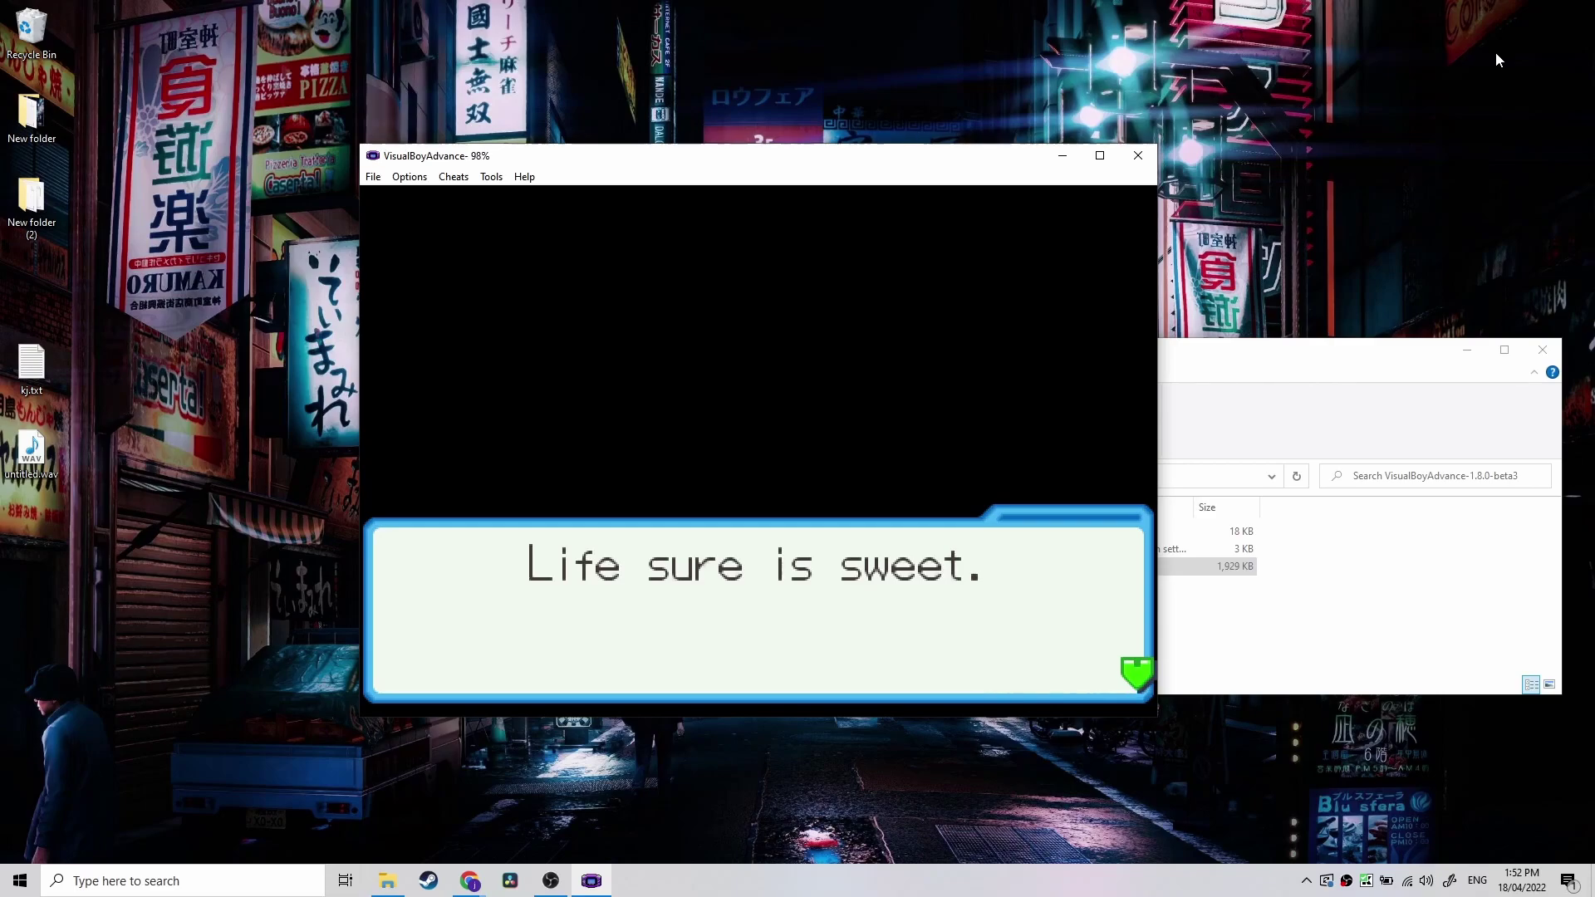
key("z")
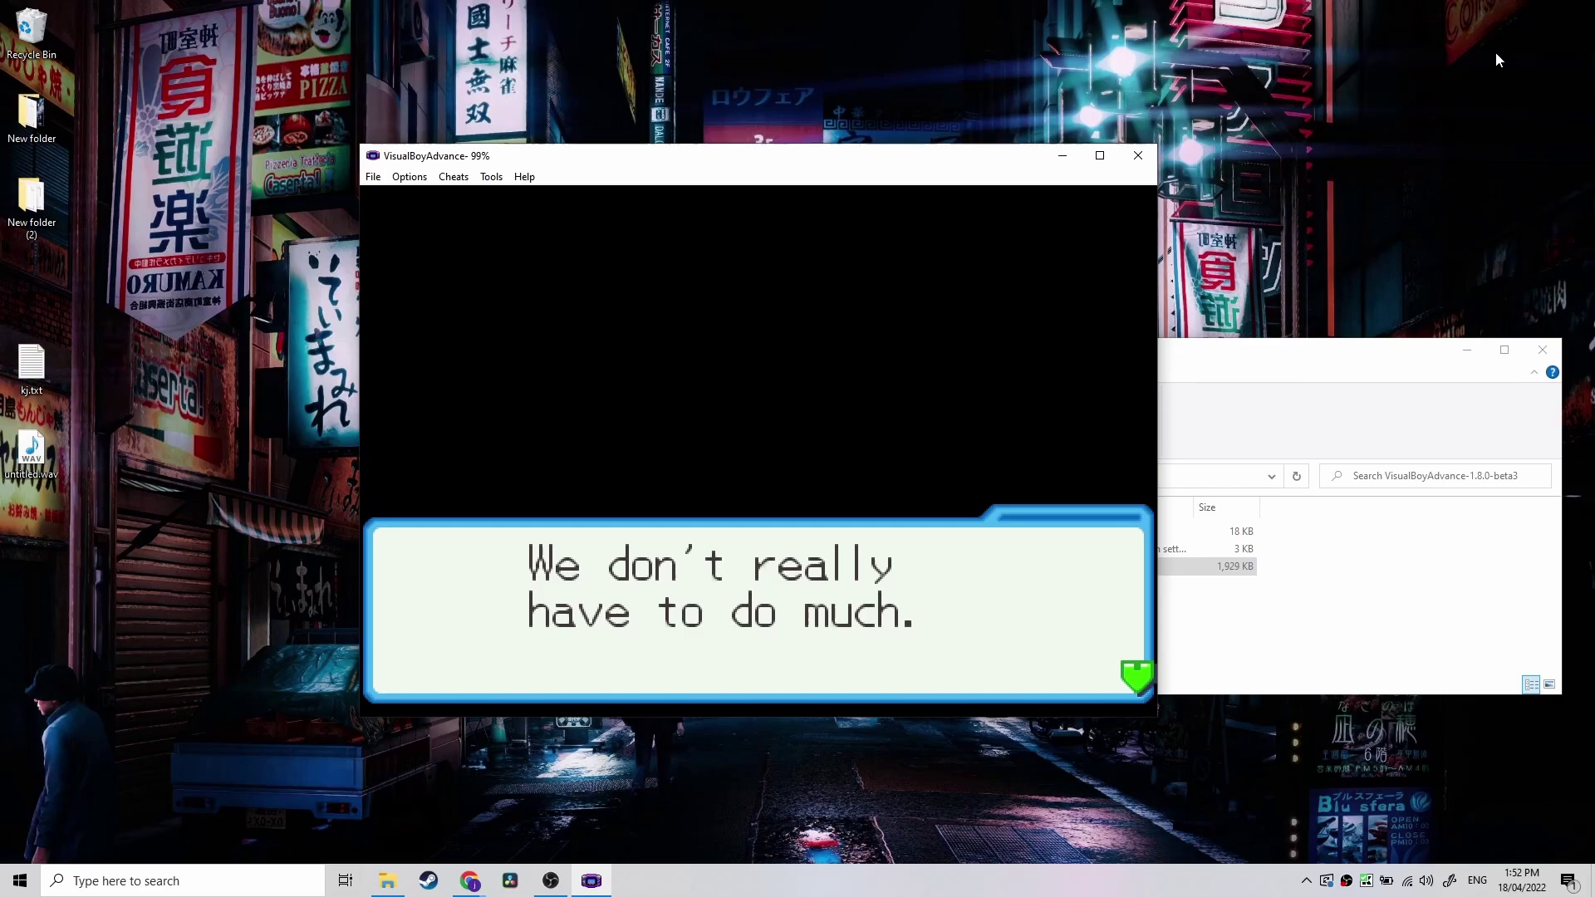
key("z")
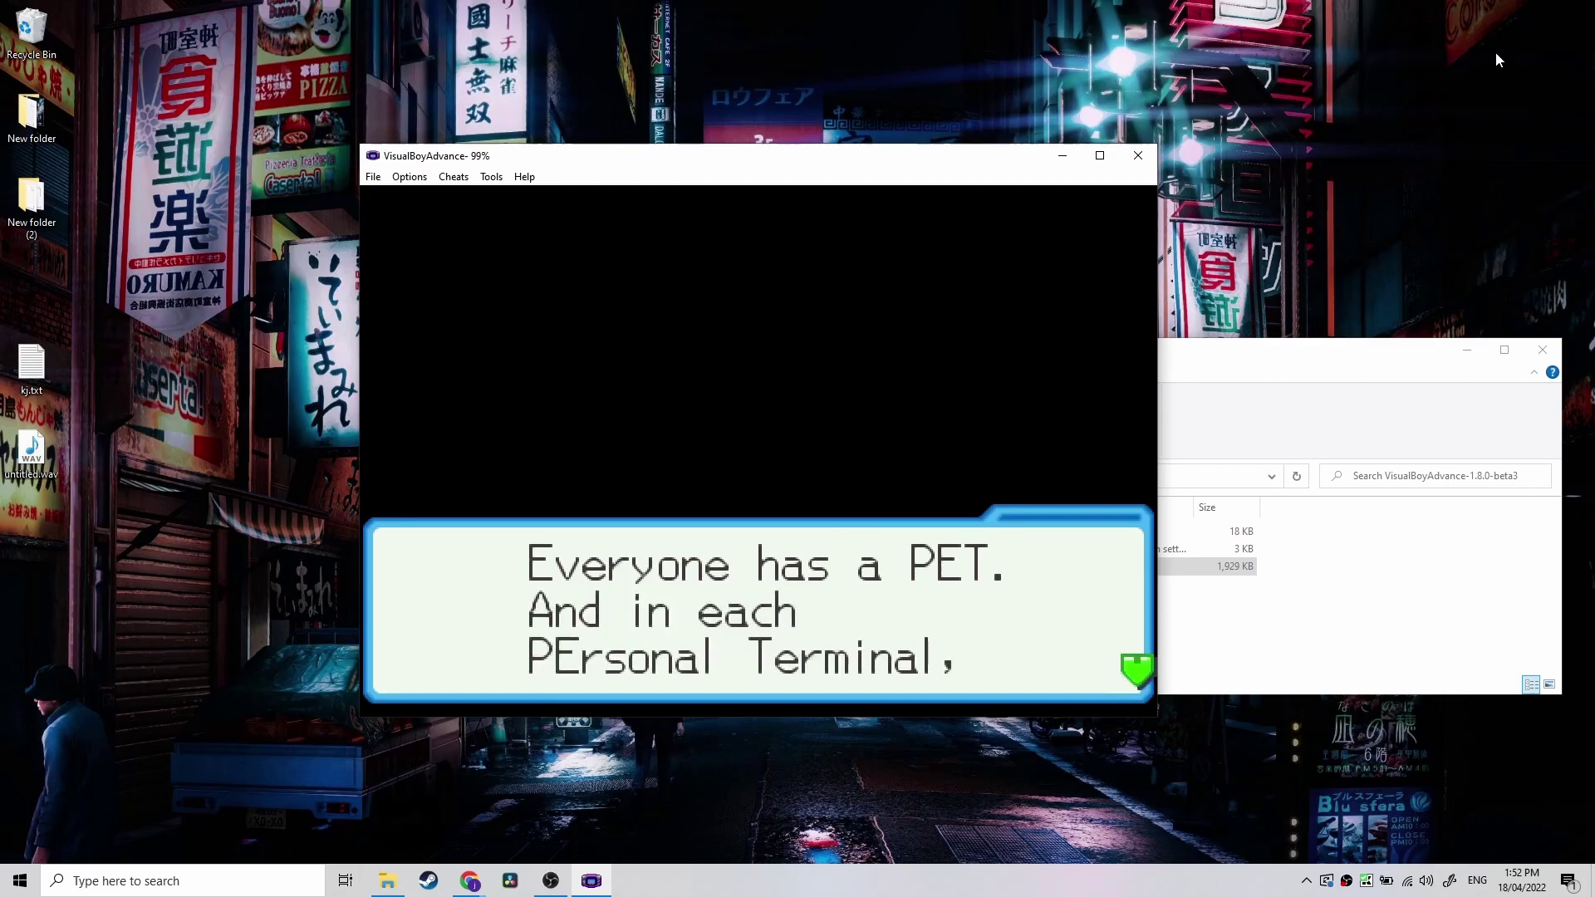
key("z")
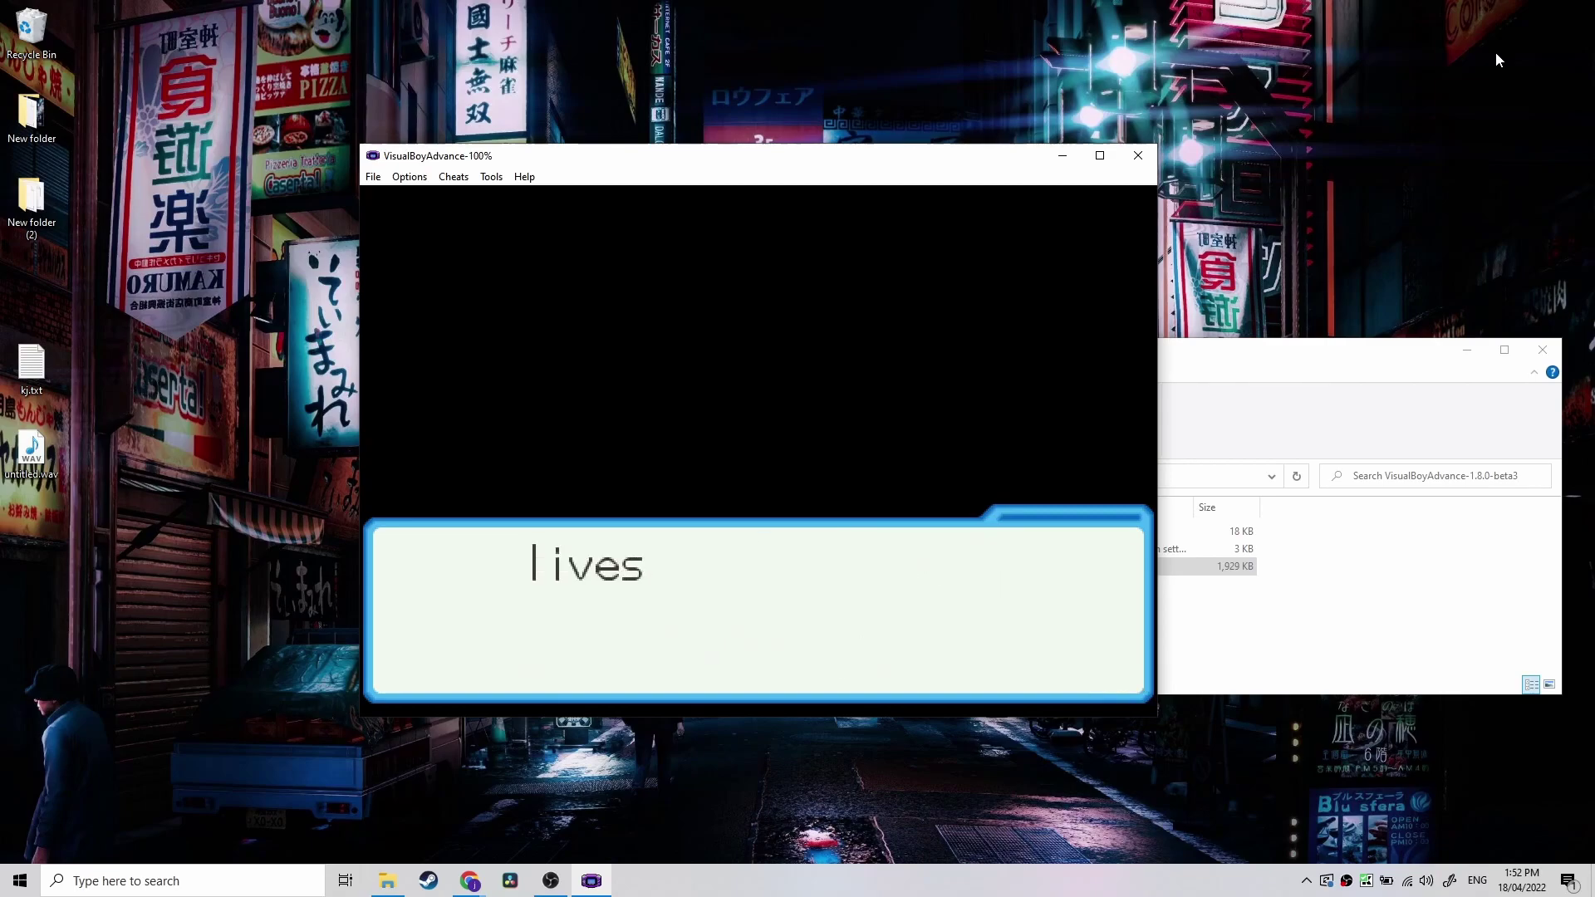
key("z")
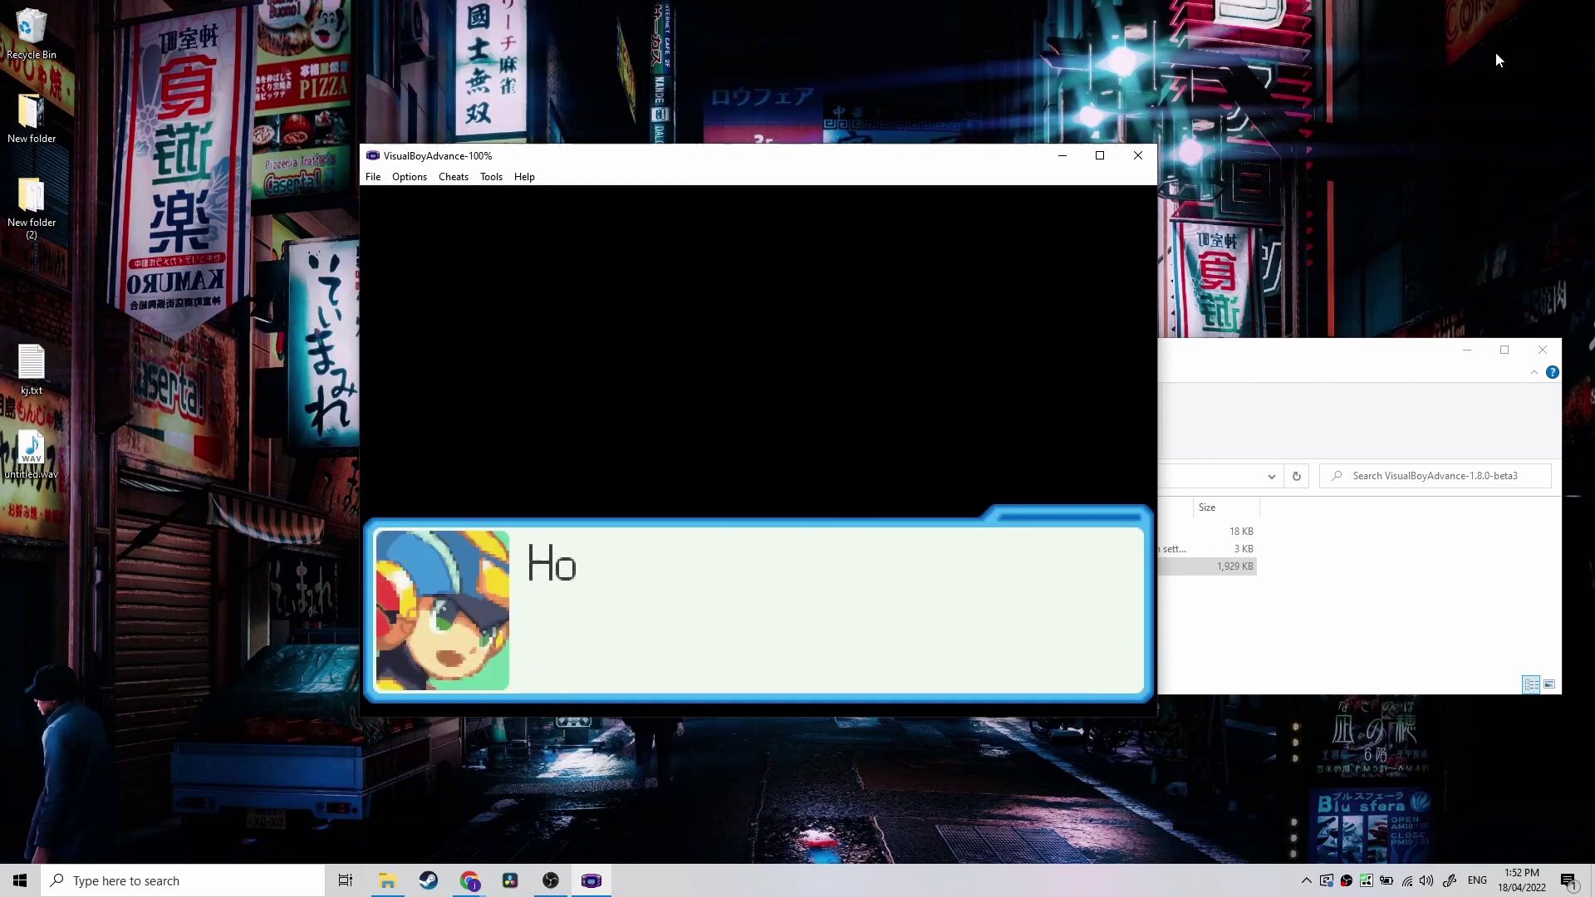